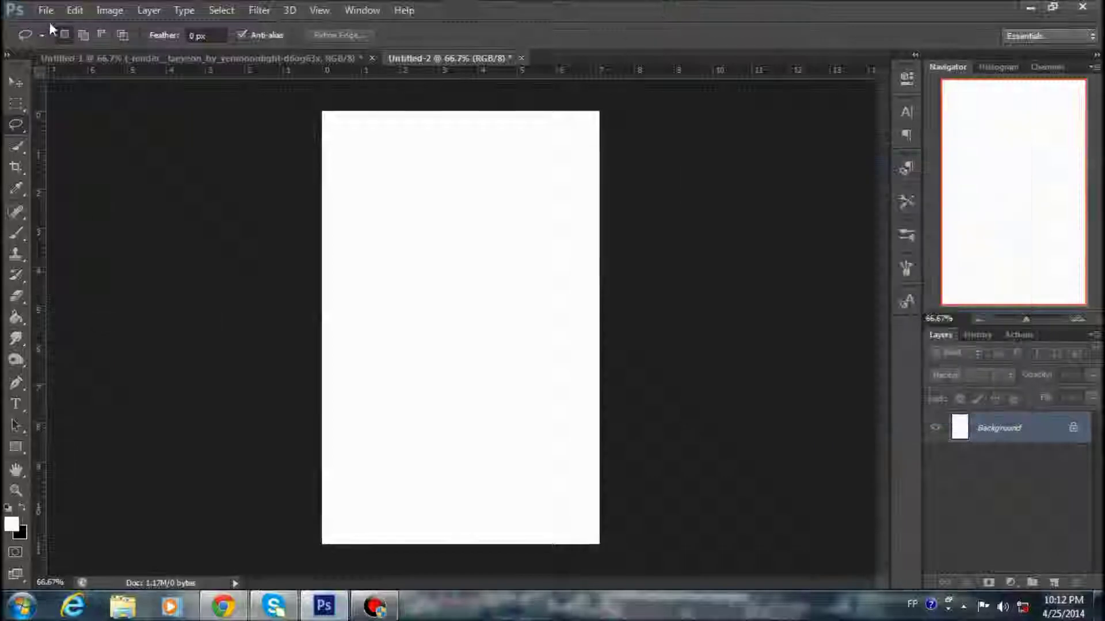
- Place the portrait PNG, scaled to about 186% so it fills the page
left_click(64, 274)
key("Return")
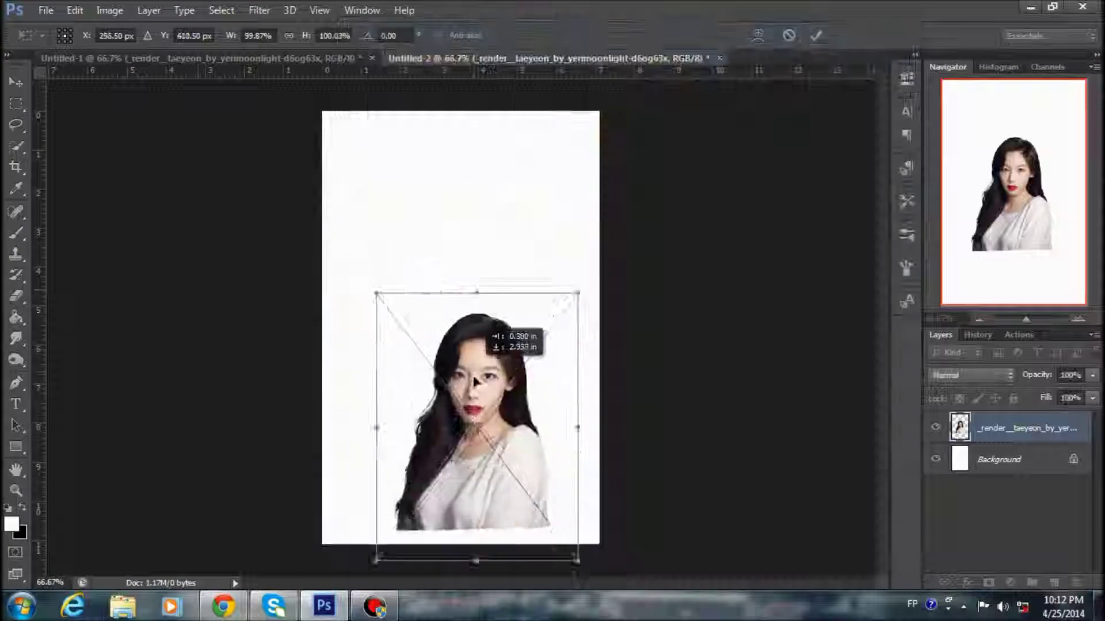
left_click_drag(382, 326, 210, 67)
mouse_move(386, 237)
left_mouse_down()
mouse_move(448, 252)
mouse_move(449, 272)
left_mouse_up()
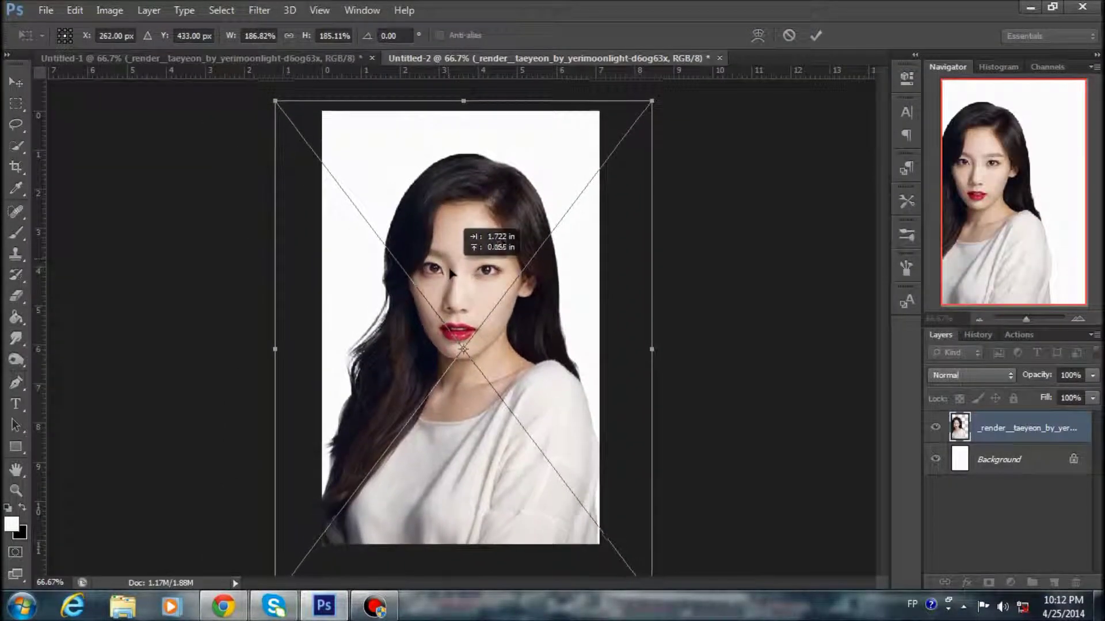
key("Return")
- Duplicate the portrait layer and zoom in on the eyes
key("l")
left_click(1078, 318)
left_click(1077, 319)
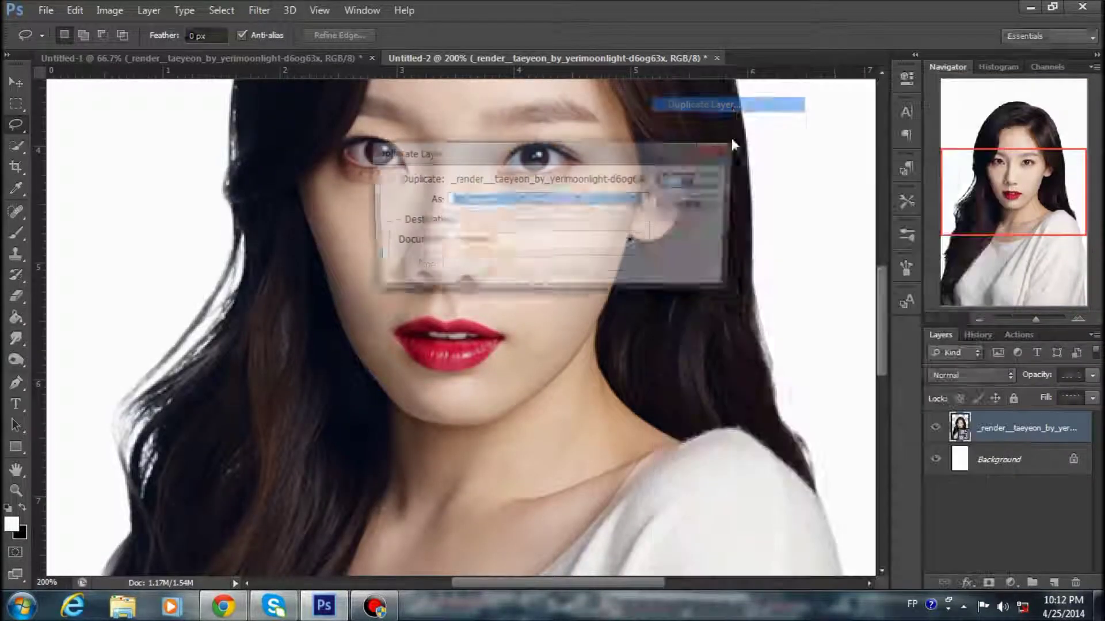
key("ctrl+j")
scroll(714, 340, "up", 1)
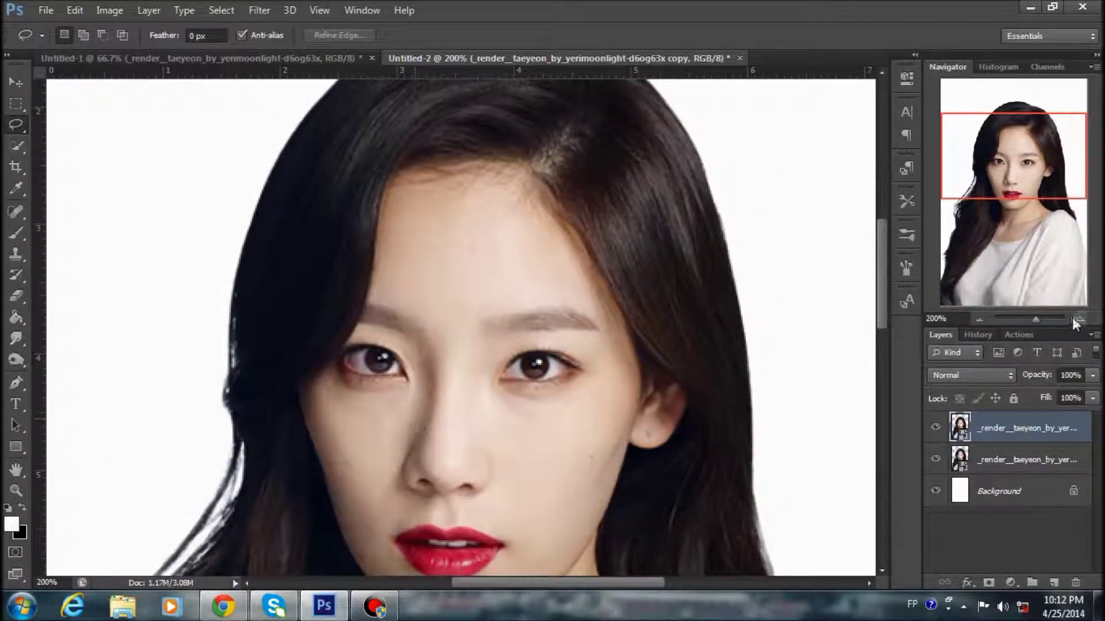
left_click(1074, 318)
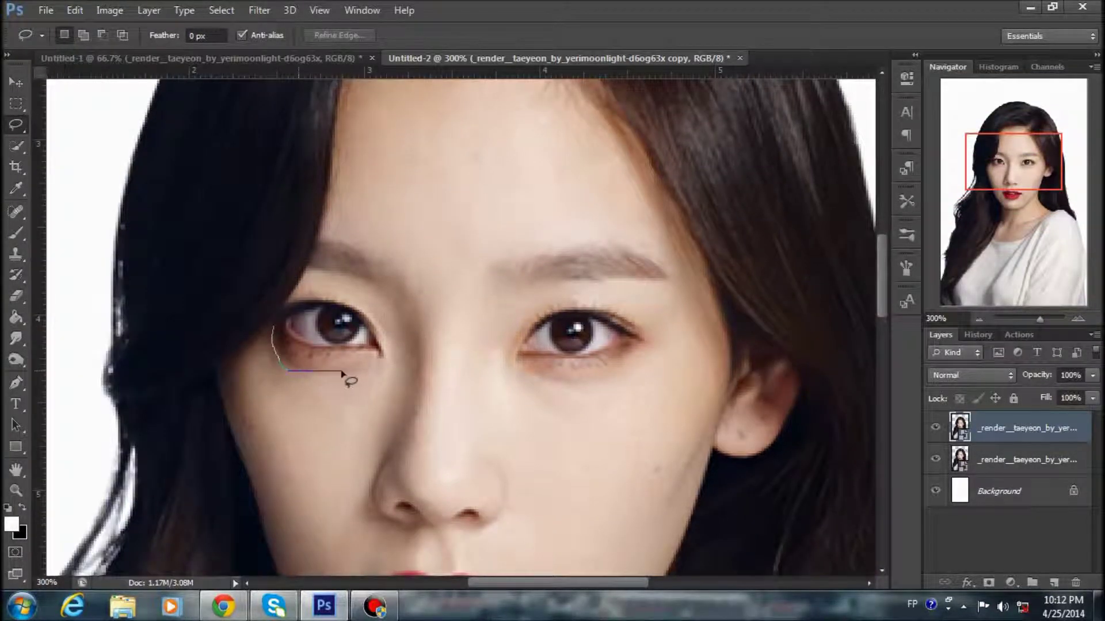
- Trace trial lasso outlines around the eyes, deselecting the unsatisfactory ones
left_click_drag(380, 363, 380, 364)
right_click(383, 183)
left_click(406, 189)
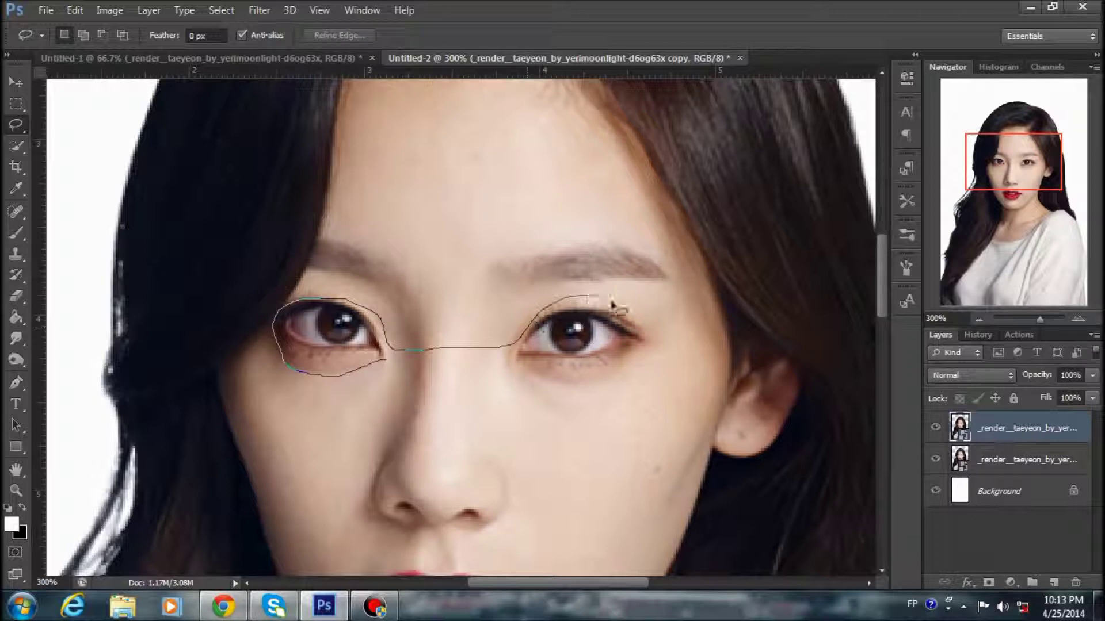
left_click_drag(510, 348, 511, 349)
right_click(531, 243)
right_click(532, 243)
left_click(576, 254)
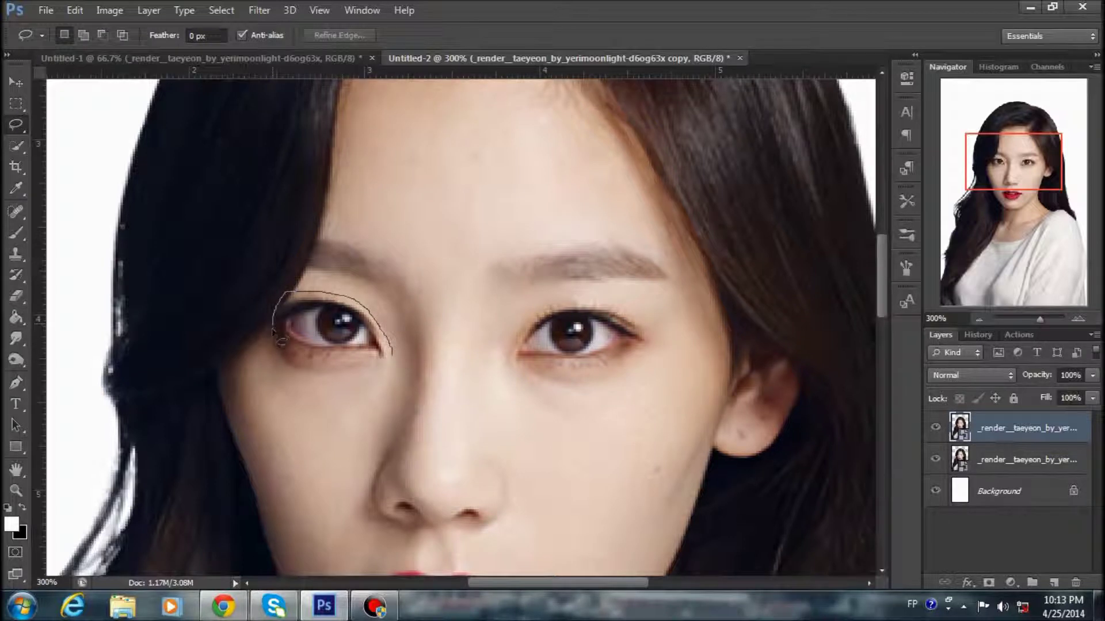
- Redraw one lasso selection around both eyes, joined across the nose bridge, and rasterize the layer
right_click(506, 241)
left_click(532, 251)
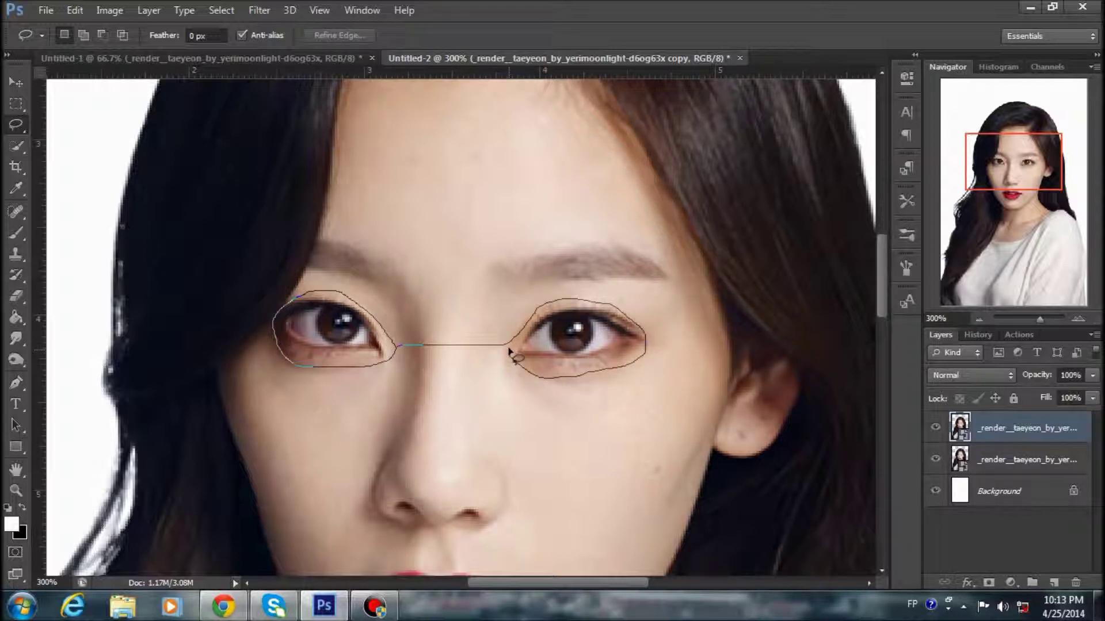
right_click(555, 333)
left_click(458, 328)
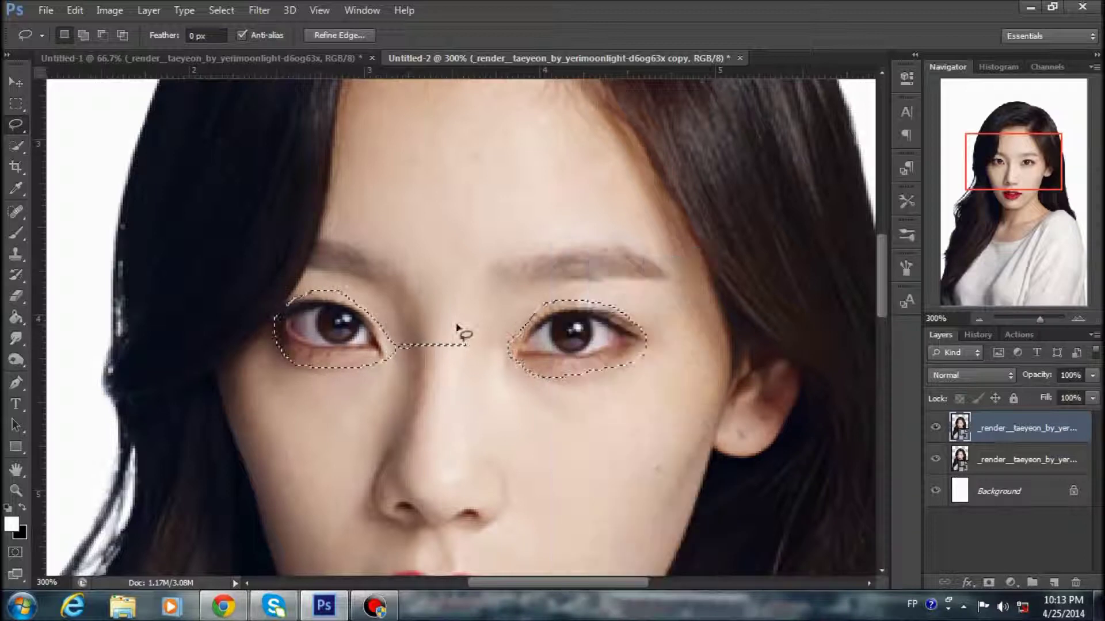
key("b")
left_click(103, 308)
- Start a Free Transform warp on the eye selection and pull the grid outward around the left eye
key("Escape")
left_click(75, 10)
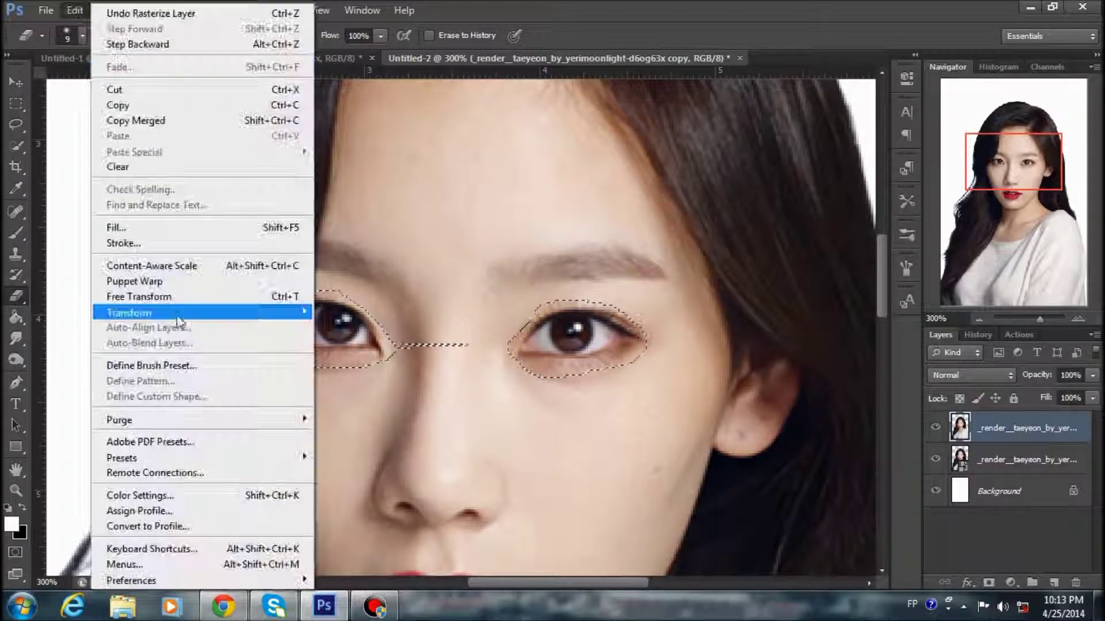
left_click(148, 288)
right_click(368, 333)
left_click(406, 173)
left_click_drag(272, 291, 272, 284)
left_click_drag(273, 378, 253, 397)
left_click_drag(397, 378, 392, 400)
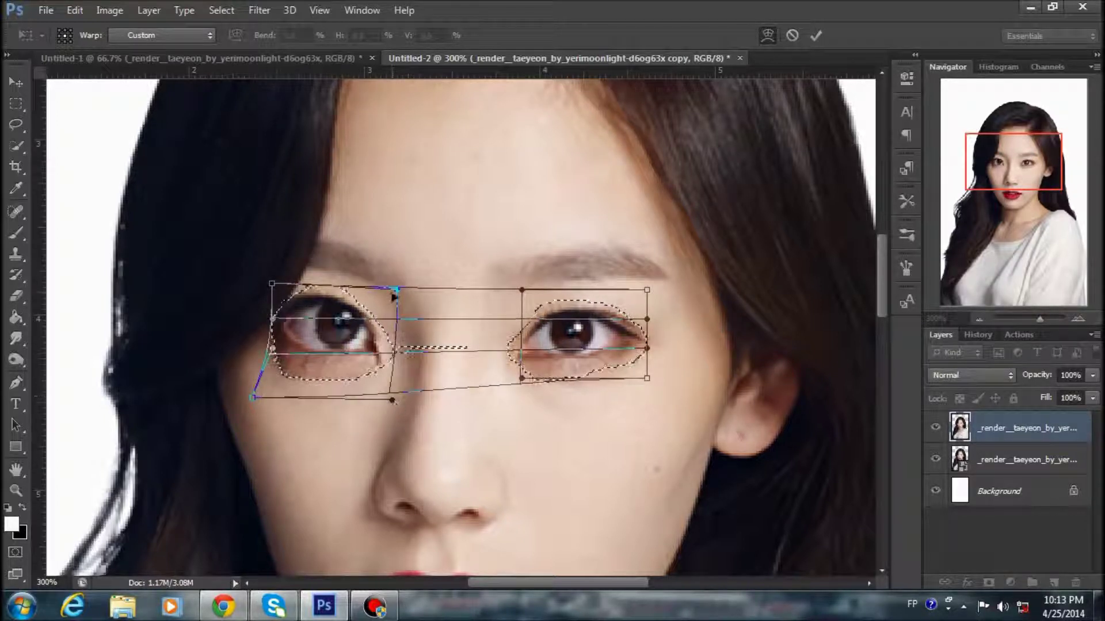
left_click_drag(397, 288, 394, 265)
- Drag the warp points outward around the right eye and widen the left eye's inner edge
left_click_drag(648, 290, 651, 270)
mouse_move(647, 377)
left_mouse_down()
mouse_move(650, 410)
mouse_move(656, 402)
left_mouse_up()
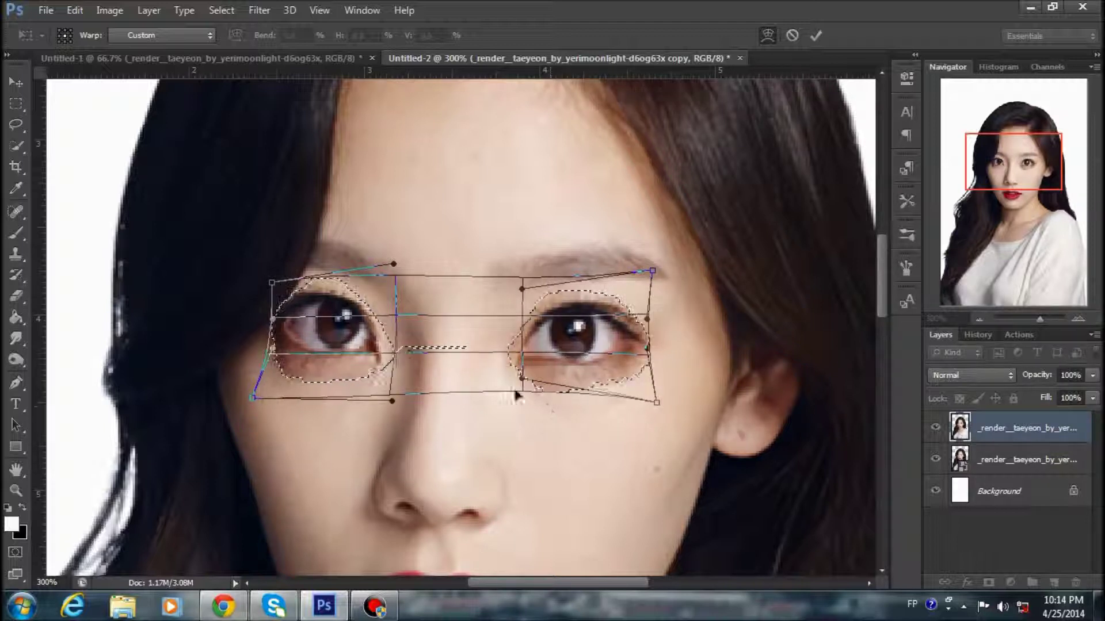
left_click_drag(521, 378, 544, 376)
mouse_move(308, 400)
left_mouse_down()
mouse_move(313, 377)
mouse_move(233, 386)
left_mouse_up()
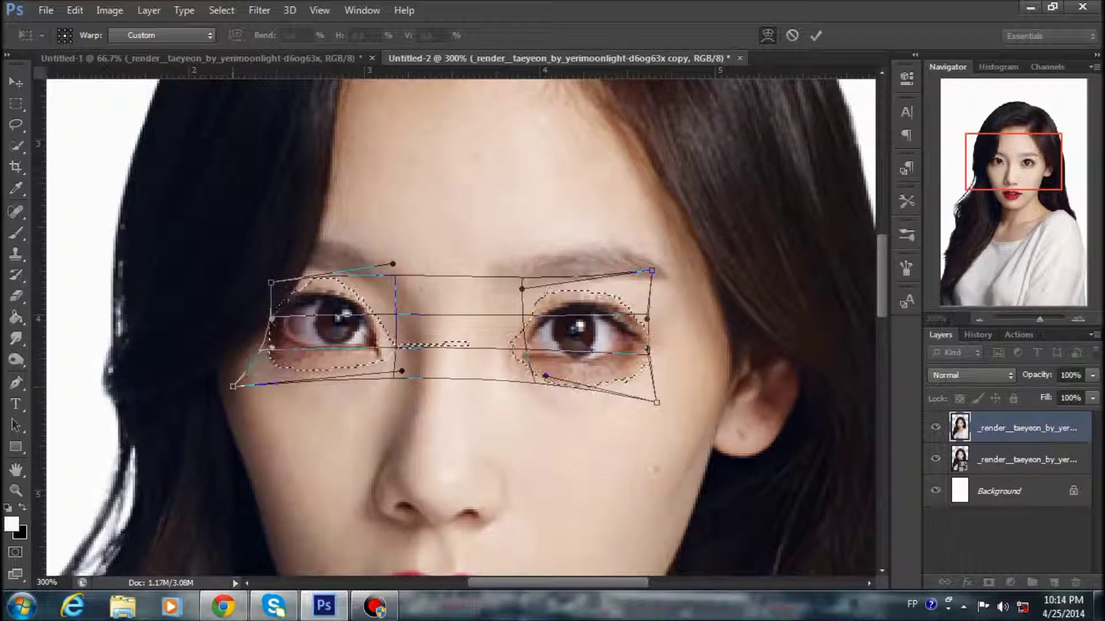
left_click_drag(395, 347, 405, 350)
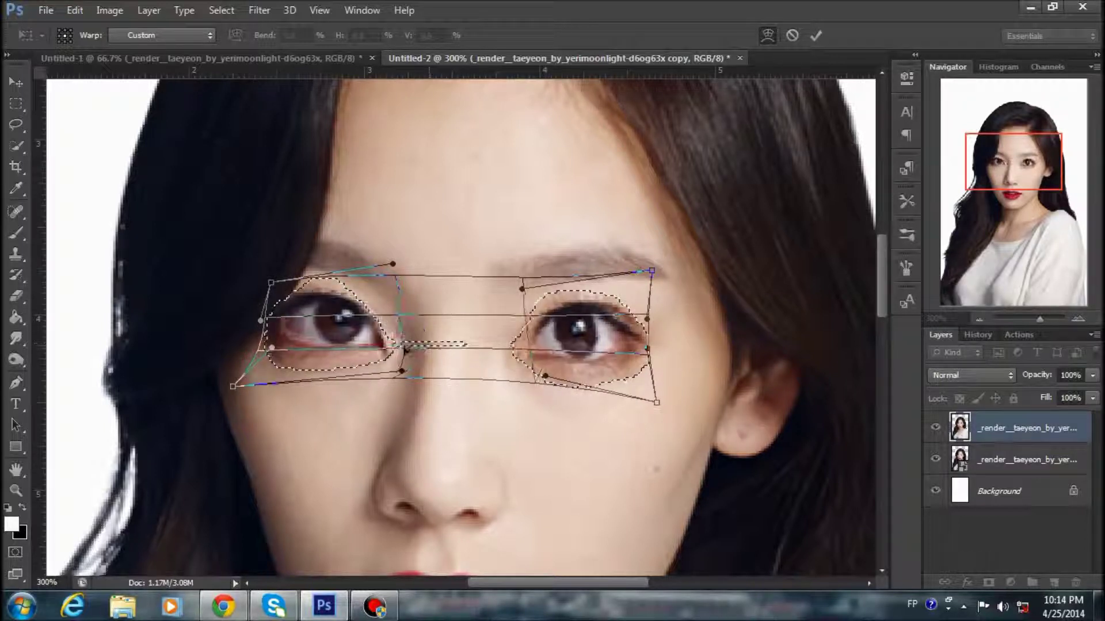
left_click_drag(652, 270, 670, 268)
left_click_drag(653, 331, 670, 325)
left_click_drag(532, 345, 525, 349)
left_click_drag(654, 403, 652, 392)
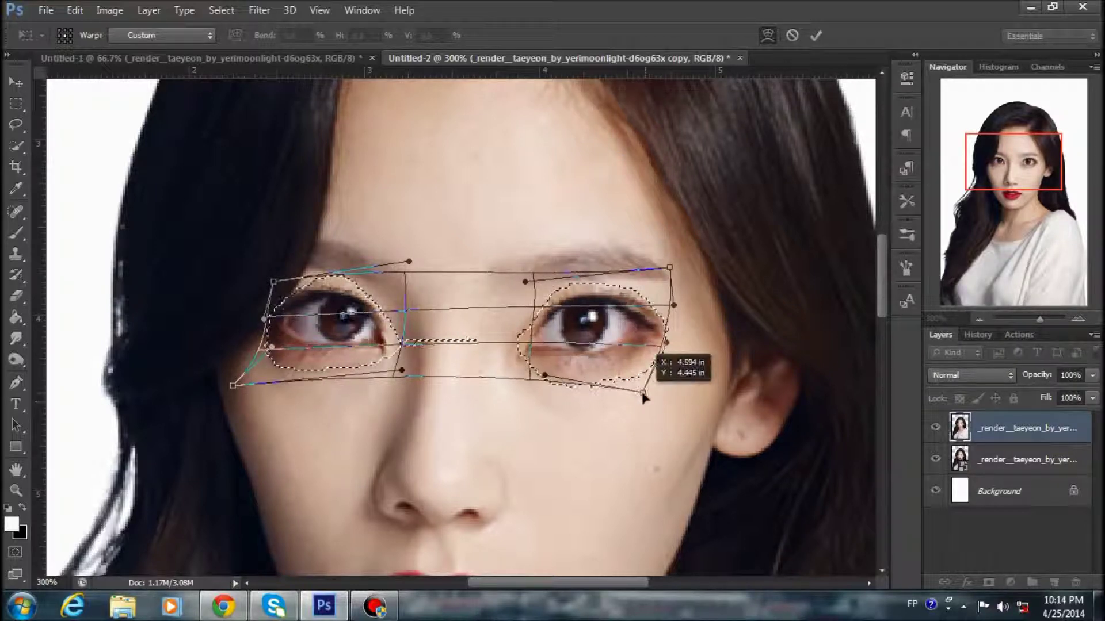
- Zoom out, fine-tune the warp edges against the face, and commit the enlarged eyes
scroll(652, 394, "down", 3)
left_click(978, 318)
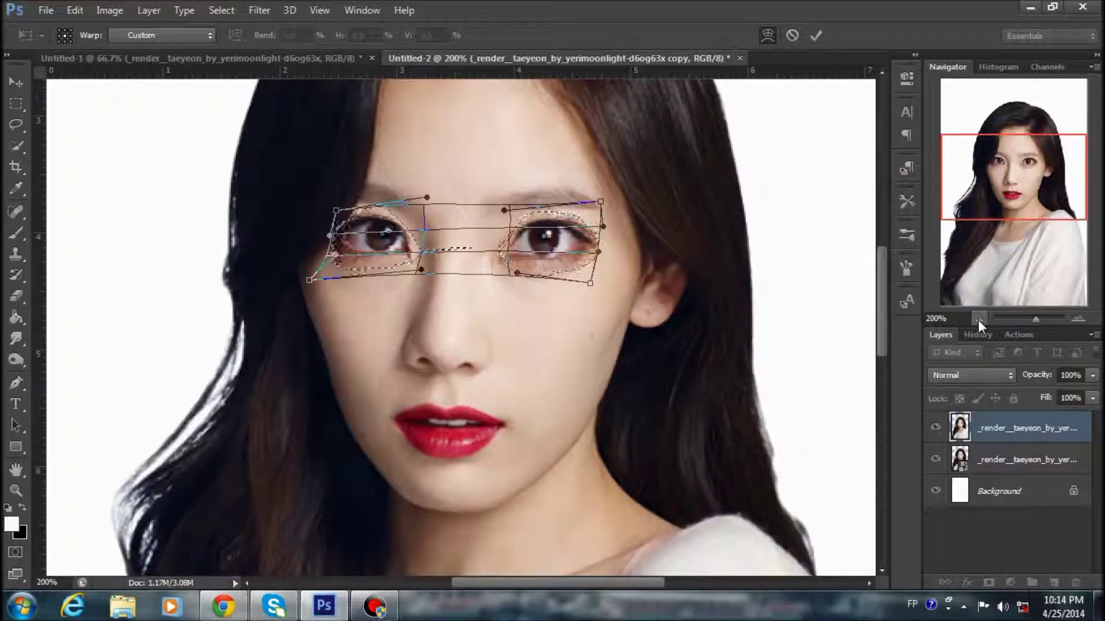
left_click_drag(561, 238, 550, 238)
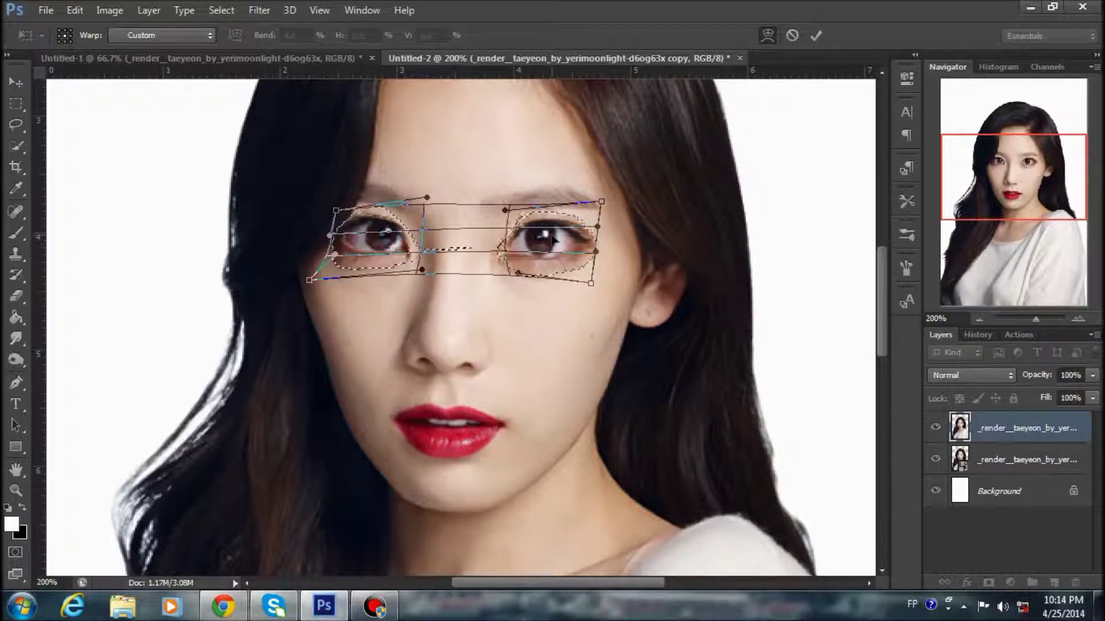
mouse_move(361, 276)
left_mouse_down()
mouse_move(360, 288)
mouse_move(390, 247)
left_mouse_up()
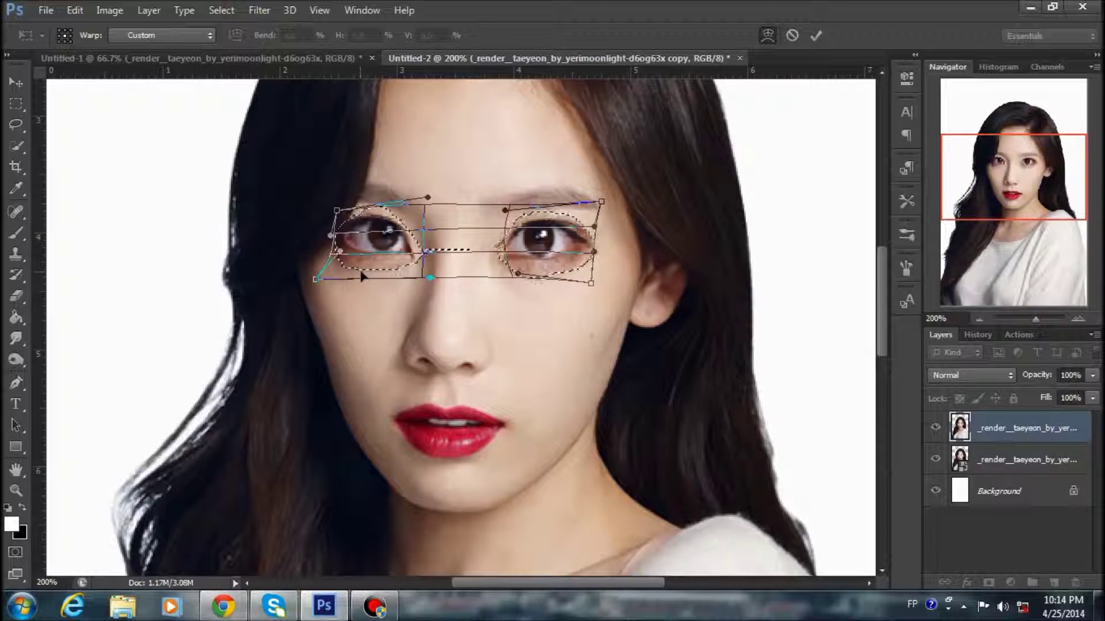
key("Return")
key("e")
left_click(221, 10)
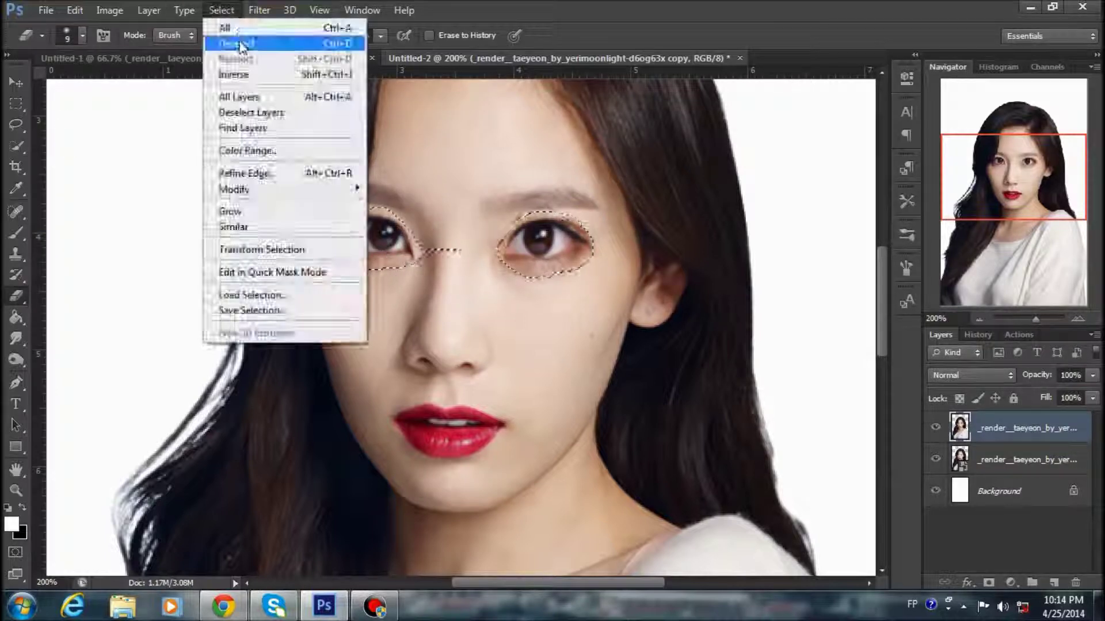
- Drop the eye selection and add a layer mask to the warped eye layer
left_click(239, 42)
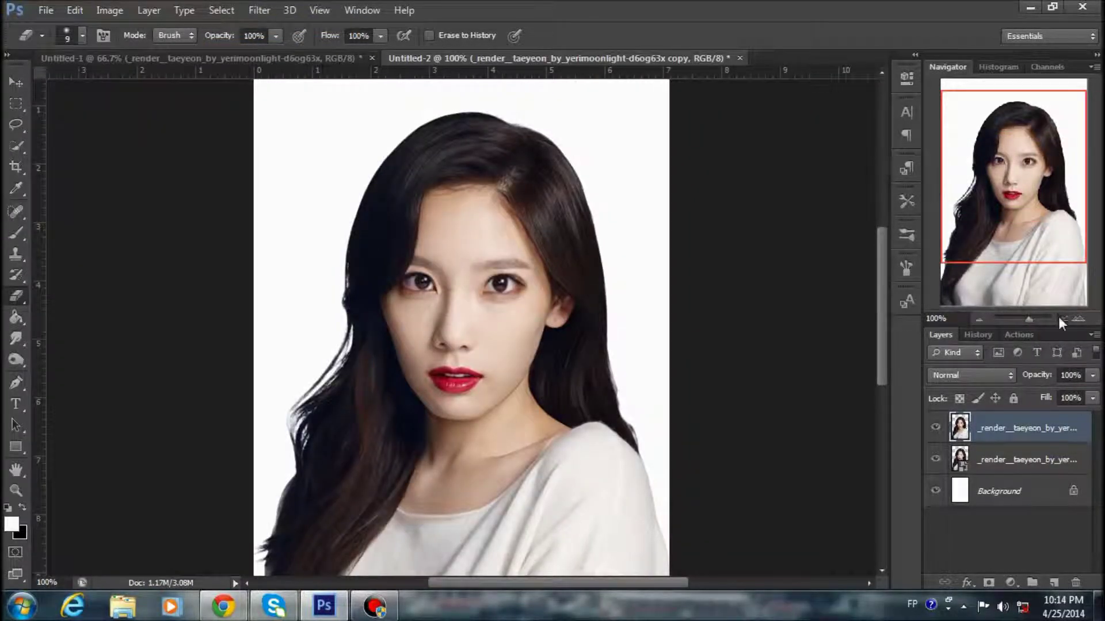
left_click_drag(981, 320, 1039, 319)
left_click(988, 582)
scroll(510, 360, "up", 1)
scroll(403, 354, "up", 1)
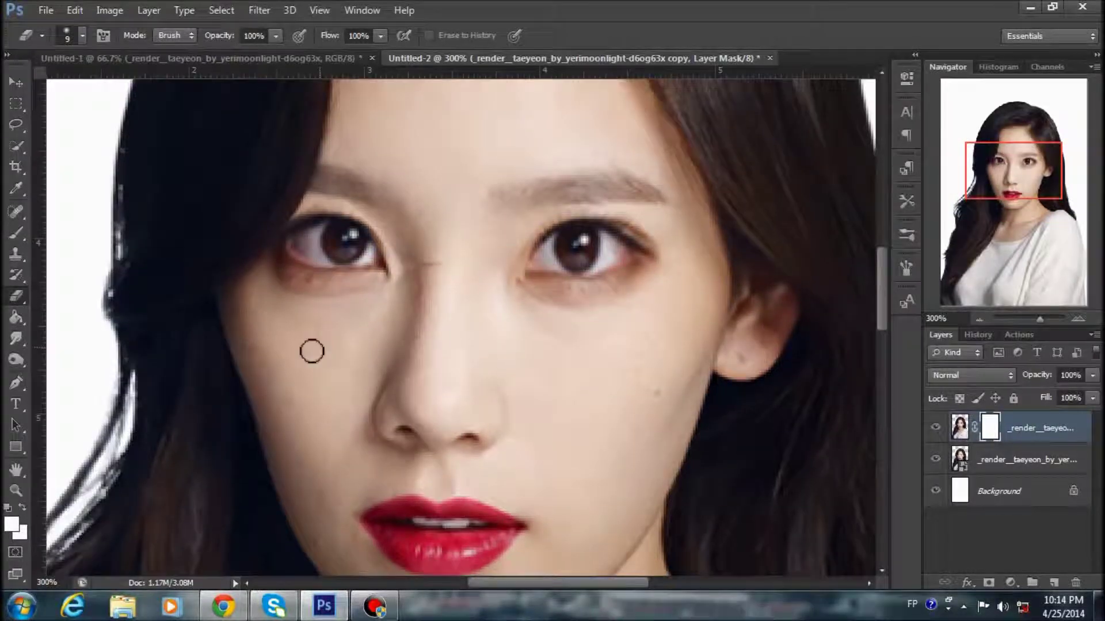
- Paint the seams around the enlarged eyes on the mask with a black Brush
left_click(16, 233)
left_click(11, 523)
left_click_drag(599, 345, 554, 360)
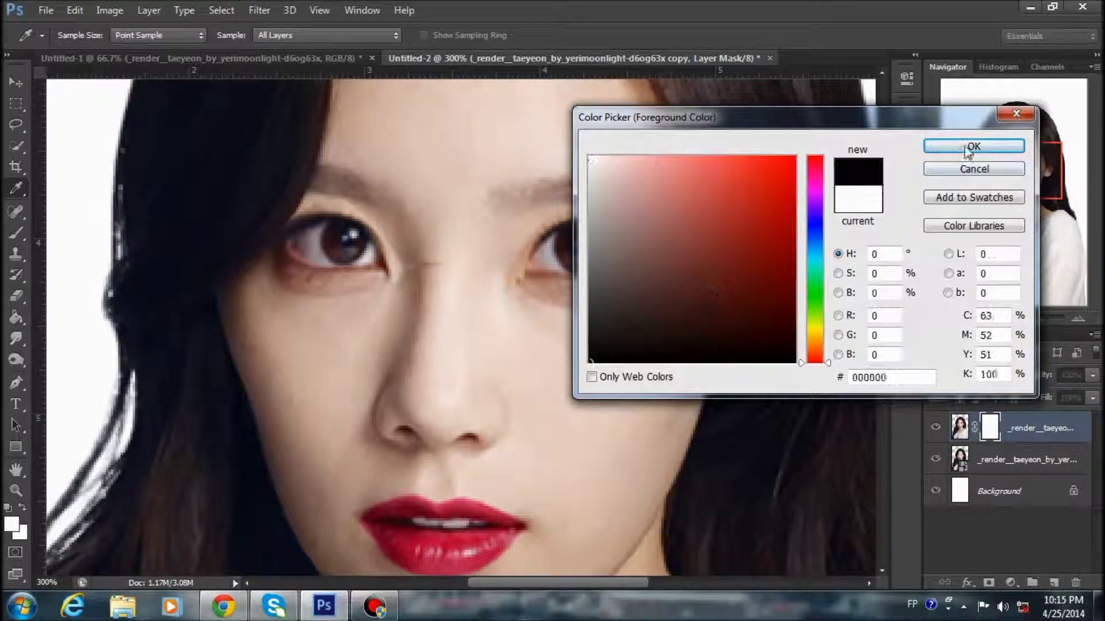
left_click(970, 147)
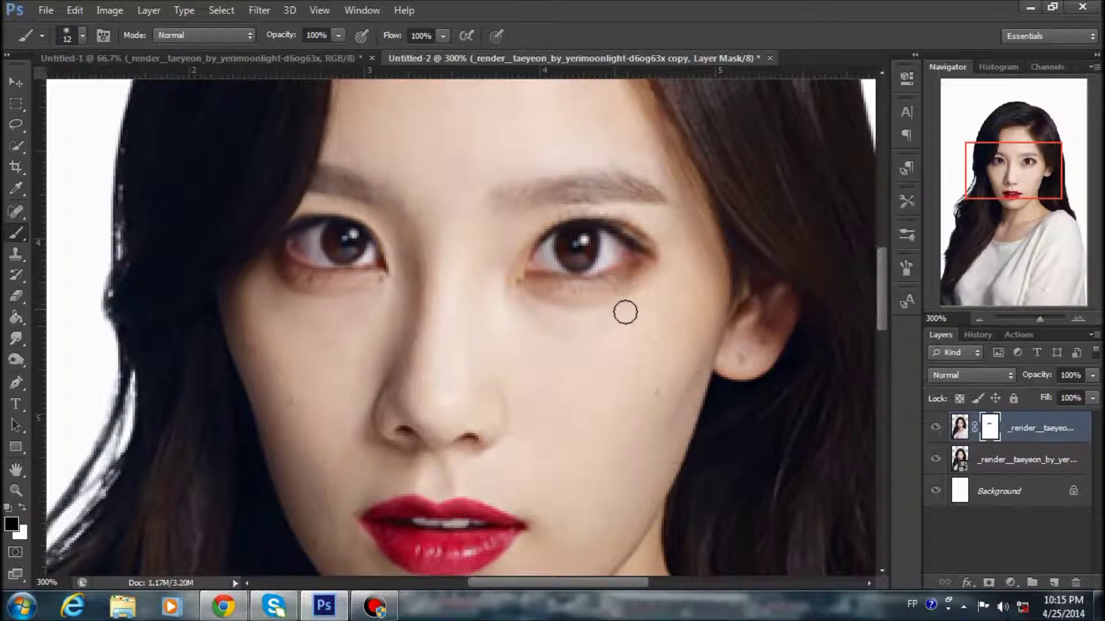
scroll(530, 390, "up", 1)
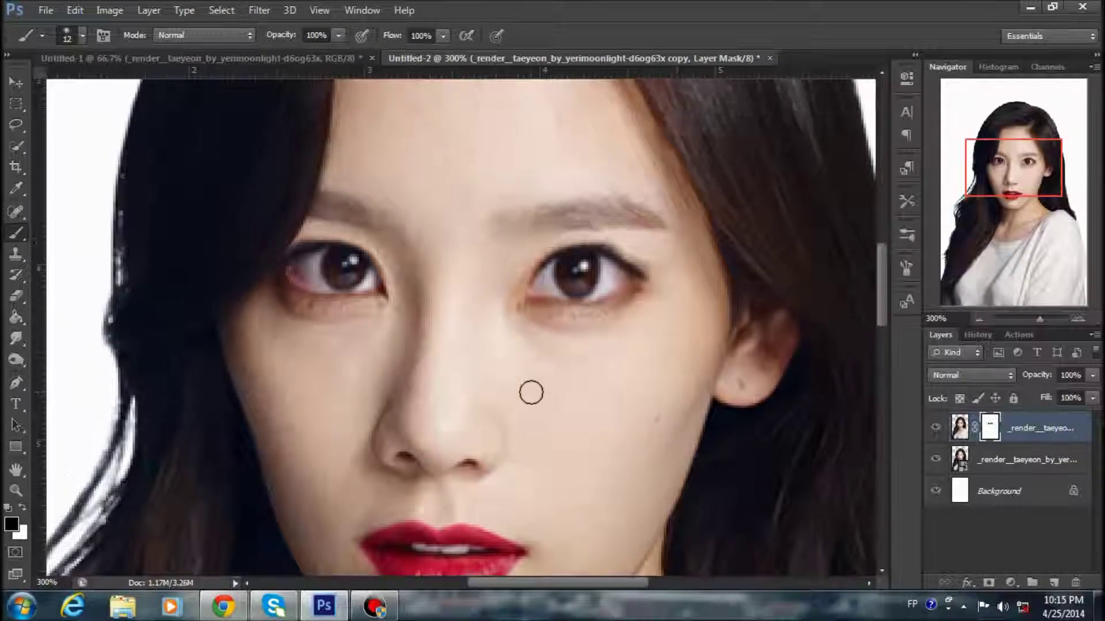
scroll(530, 389, "up", 1)
left_click(45, 9)
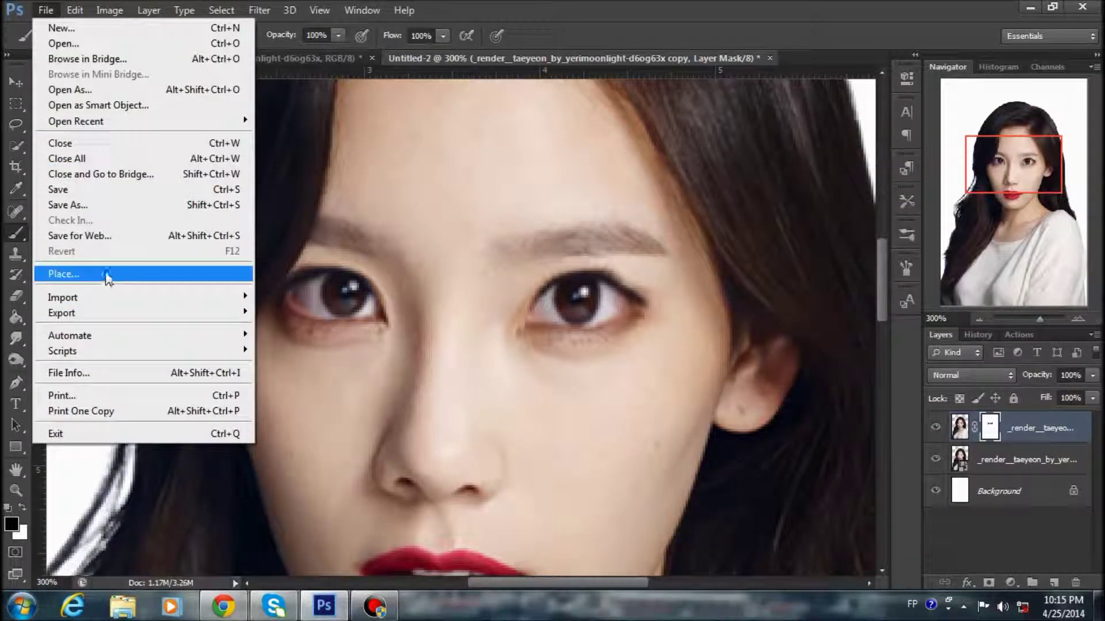
- Place the false_eyelashes image from Documents, scaled to about 40% over the left eye
left_click(87, 274)
left_click(612, 39)
left_click(463, 93)
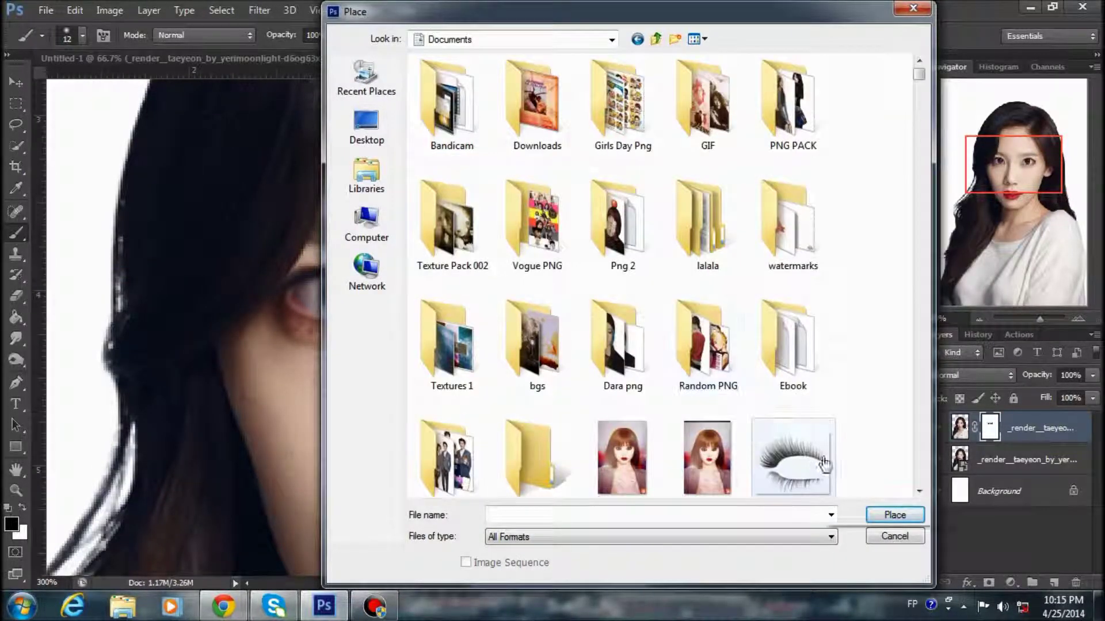
double_click(793, 457)
left_click_drag(151, 129, 338, 266)
mouse_move(420, 322)
left_mouse_down()
mouse_move(312, 258)
mouse_move(335, 283)
left_mouse_up()
left_click_drag(253, 227, 249, 235)
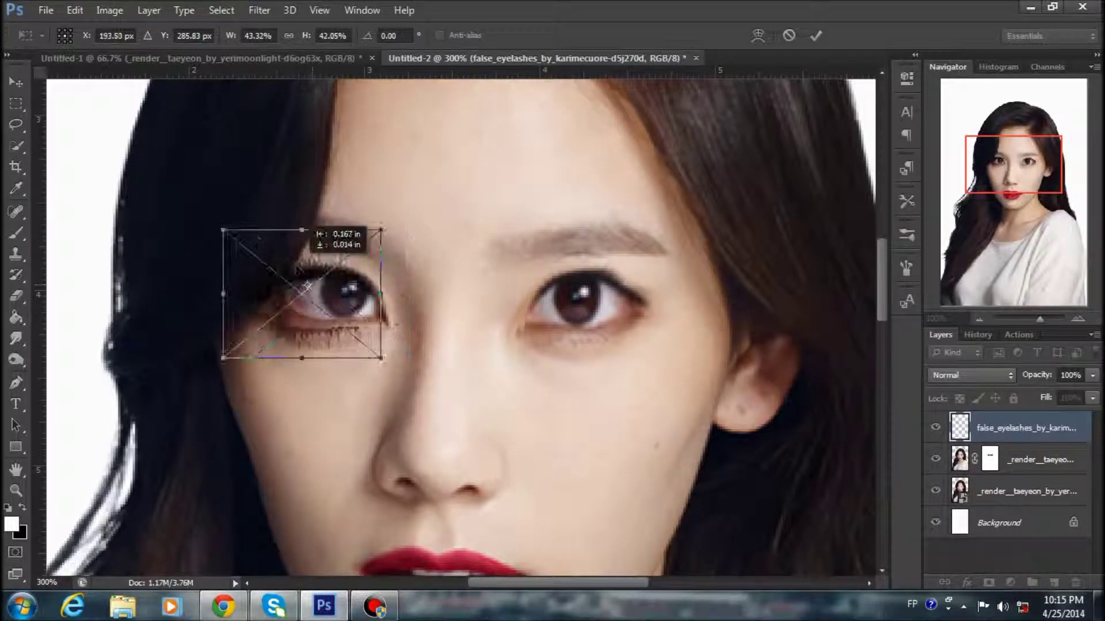
left_click_drag(315, 297, 304, 274)
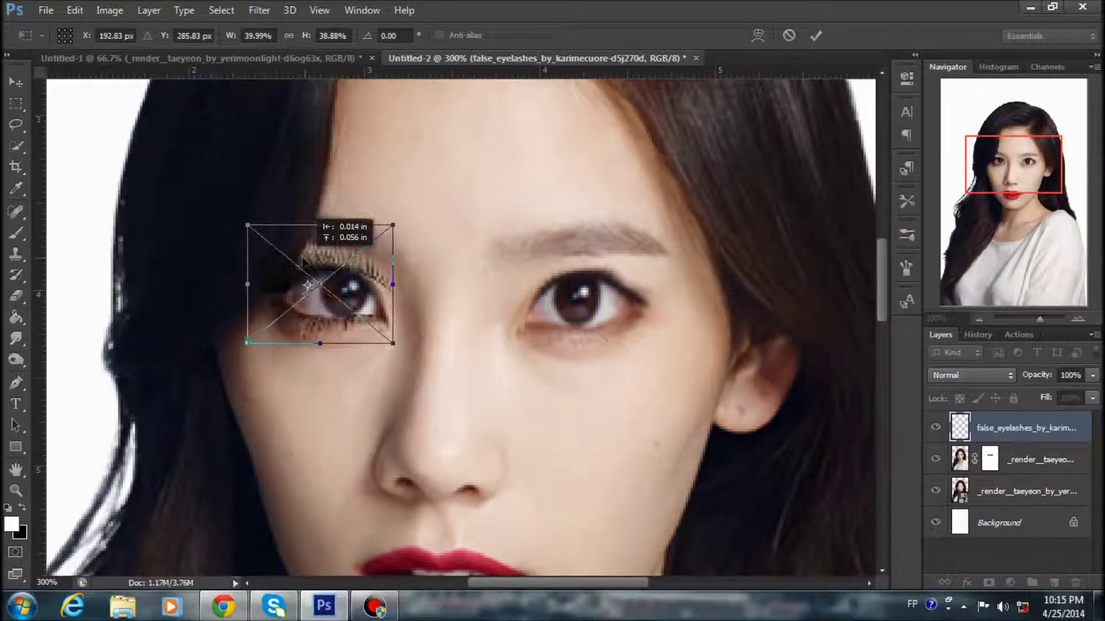
- Warp the eyelashes to follow the left eye's curve and commit
right_click(289, 306)
left_click(311, 456)
left_click_drag(394, 224, 385, 234)
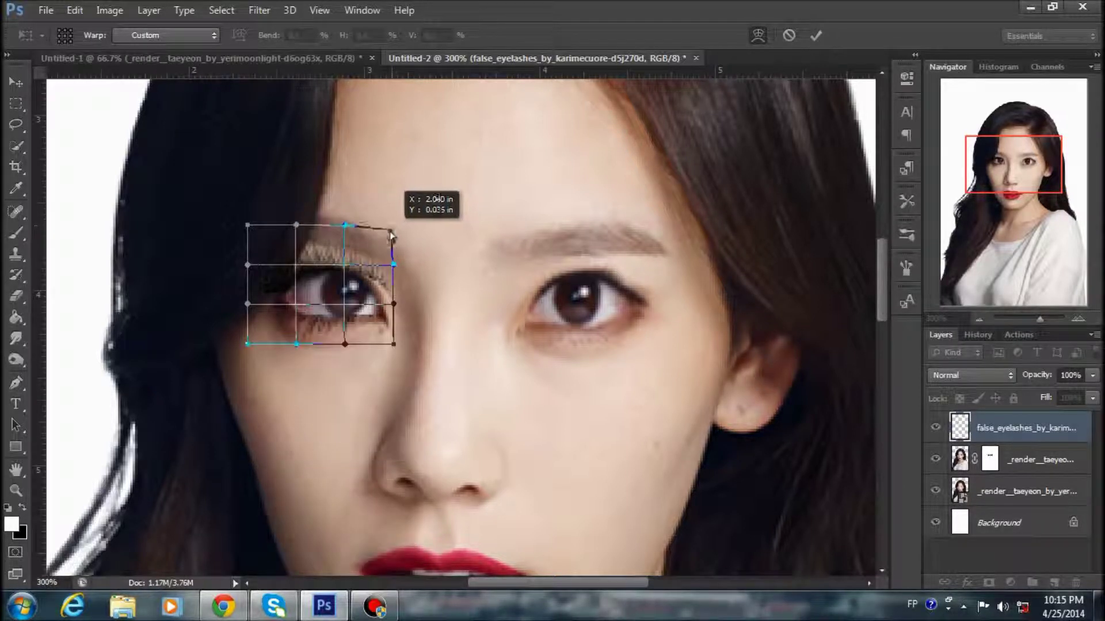
right_click(311, 281)
key("Escape")
right_click(314, 280)
left_click(331, 284)
- Duplicate the eyelash layer
key("b")
right_click(1023, 436)
left_click(720, 106)
left_click(706, 180)
left_click(74, 10)
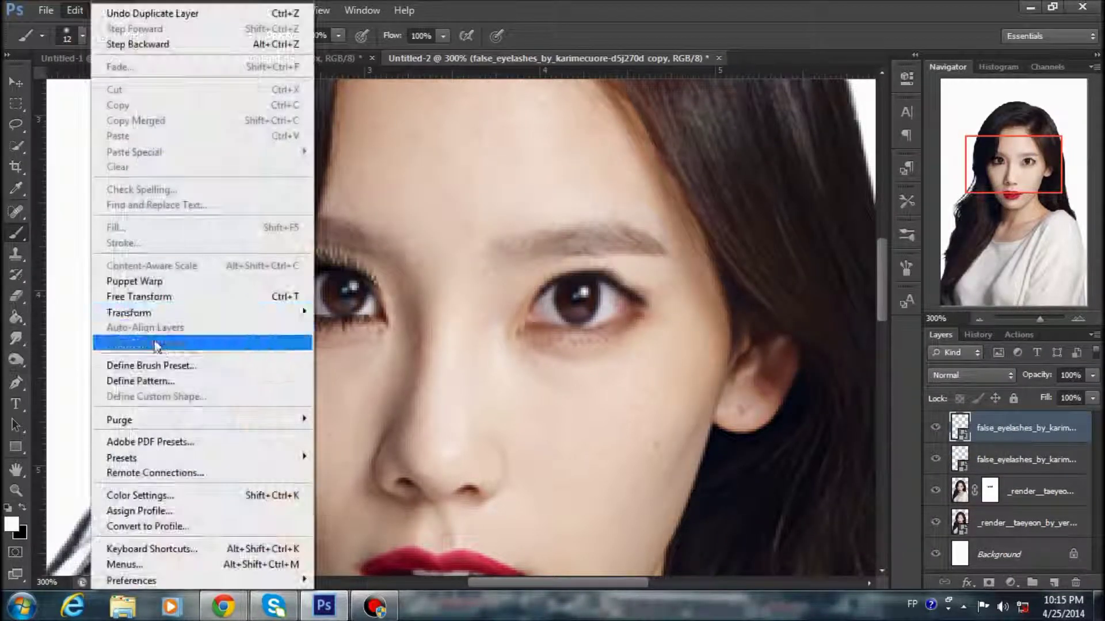
- Flip the copied eyelashes horizontally and move them onto the right eye
left_click(357, 488)
key("v")
left_click_drag(309, 278, 579, 283)
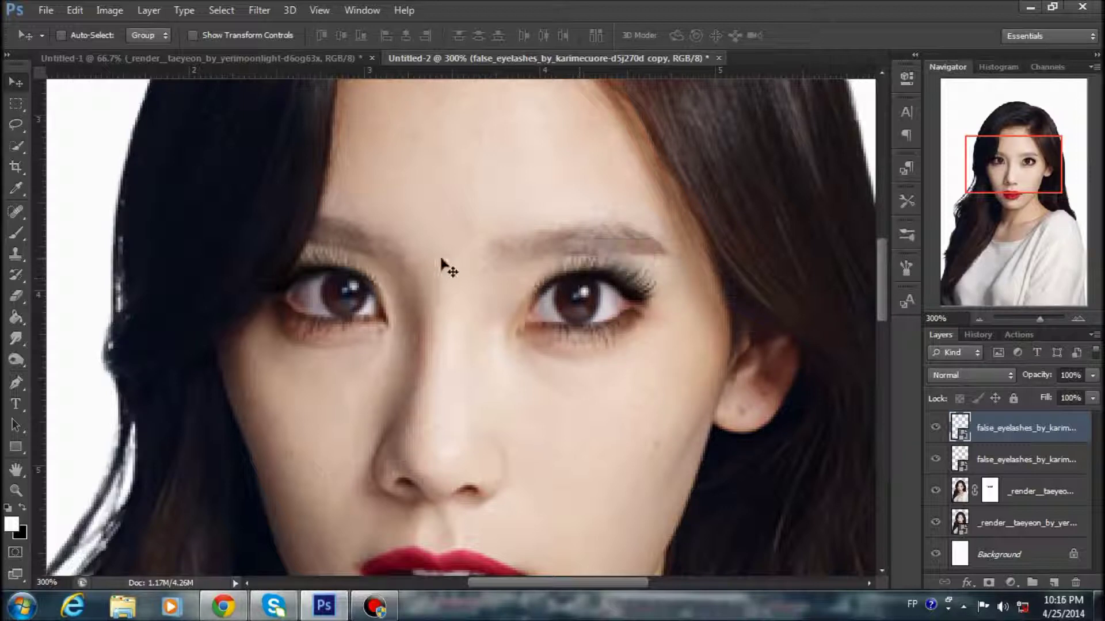
left_click(980, 319)
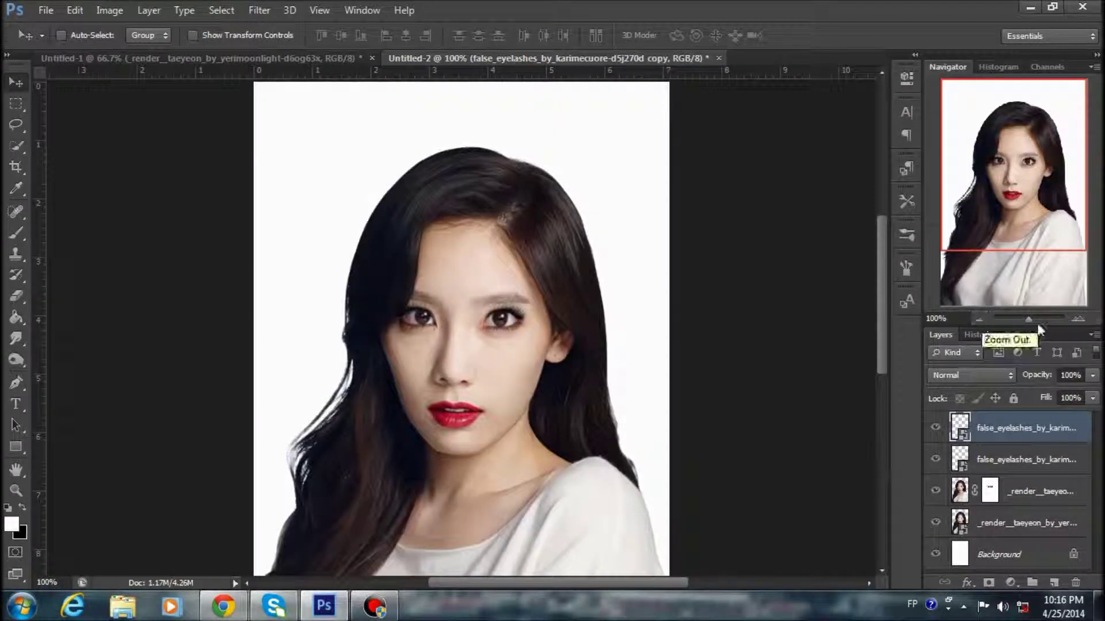
left_click(1078, 319)
left_click(1001, 521)
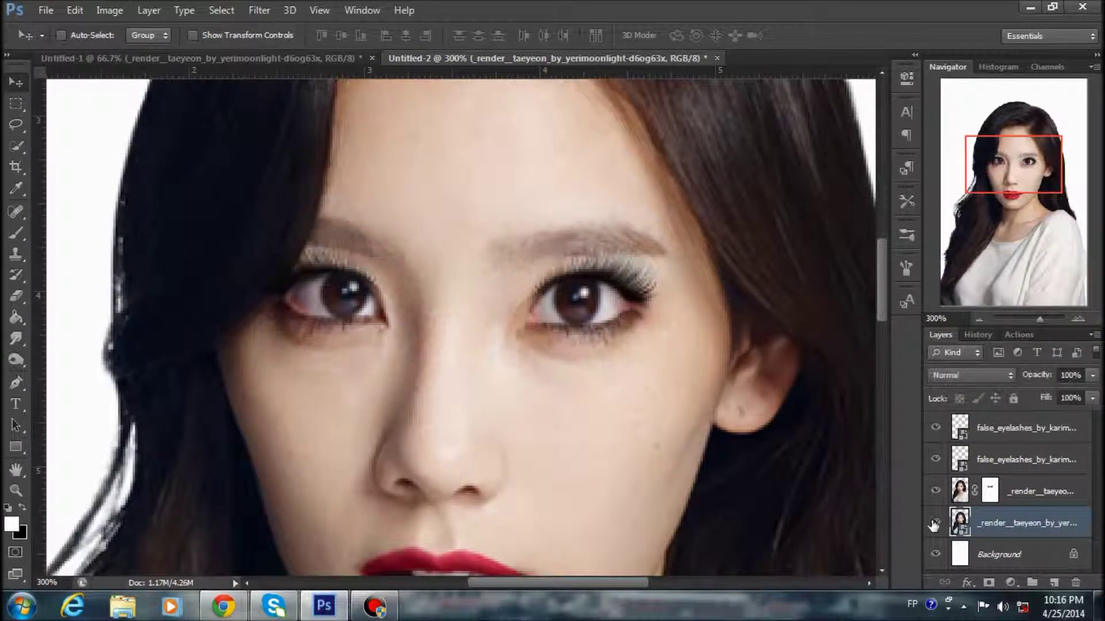
- Paint black on the face copy's mask beneath the eyes
left_click(1001, 492)
key("b")
key("x")
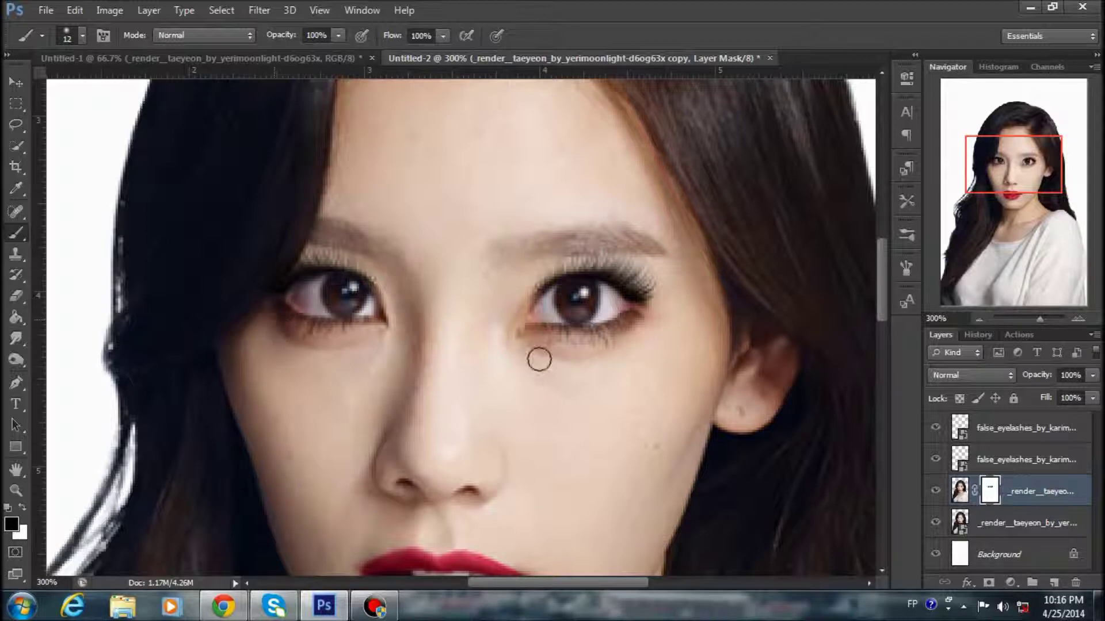
key("alt+period")
left_click(46, 10)
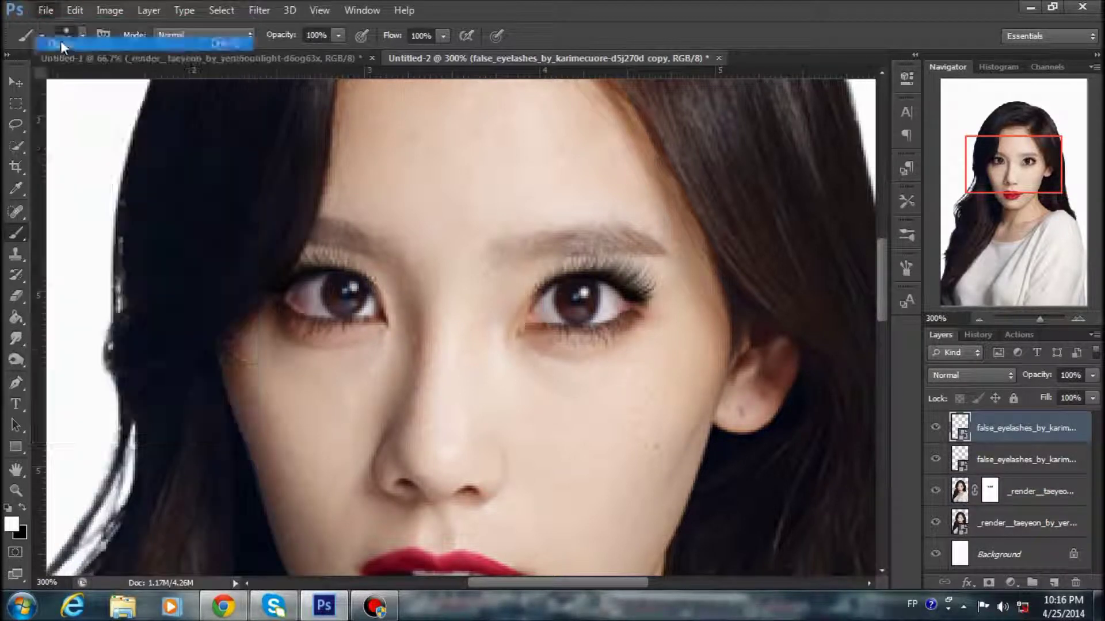
- Open the psd heart break file from the Kpop PSD folder
left_click(35, 35)
left_click(489, 45)
left_click(476, 127)
double_click(627, 164)
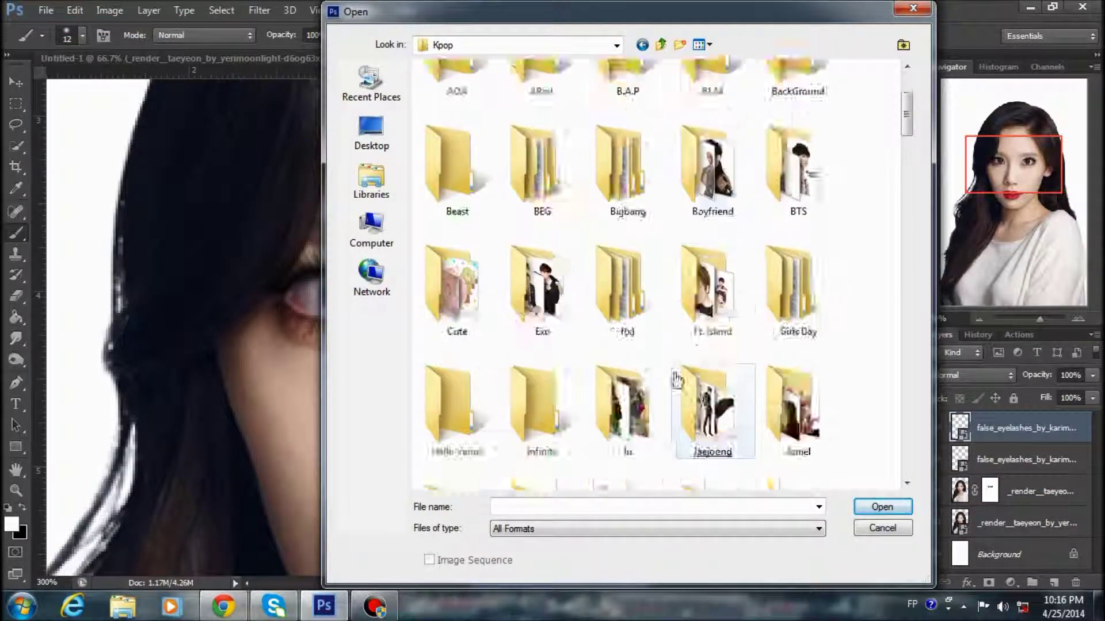
scroll(565, 371, "down", 5)
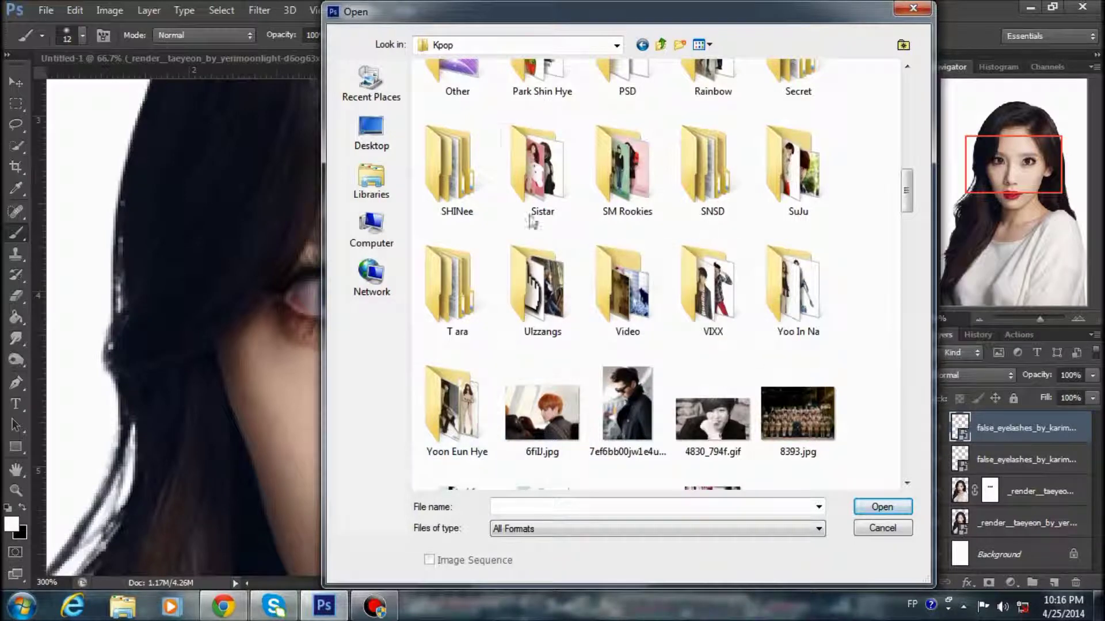
scroll(541, 253, "up", 3)
double_click(627, 230)
scroll(853, 313, "down", 5)
scroll(854, 313, "down", 3)
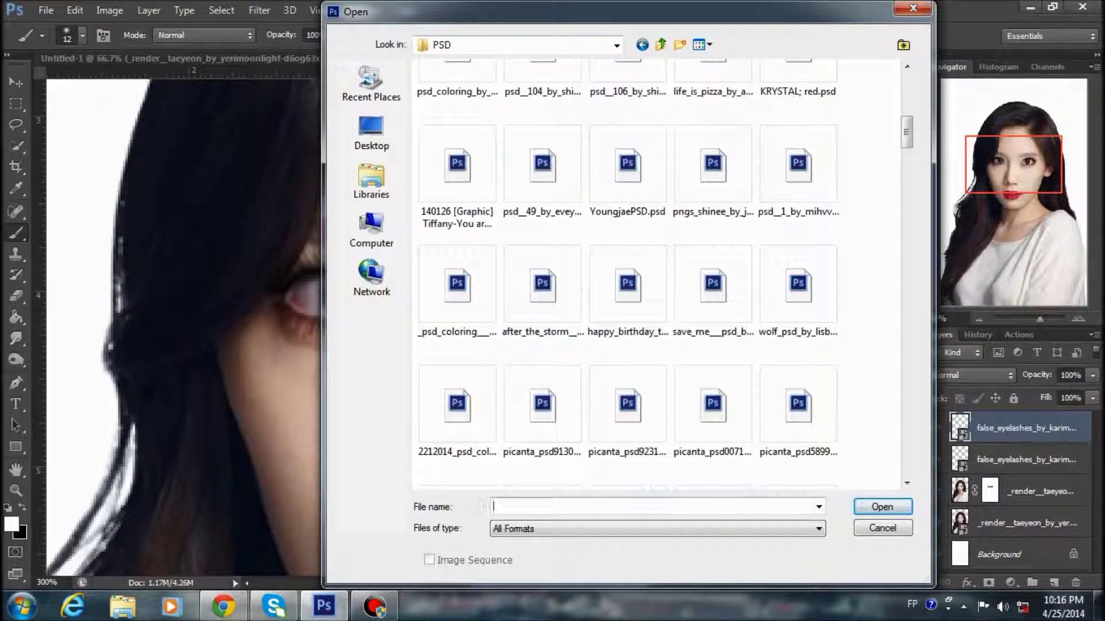
left_click(604, 506)
type("psd_heart")
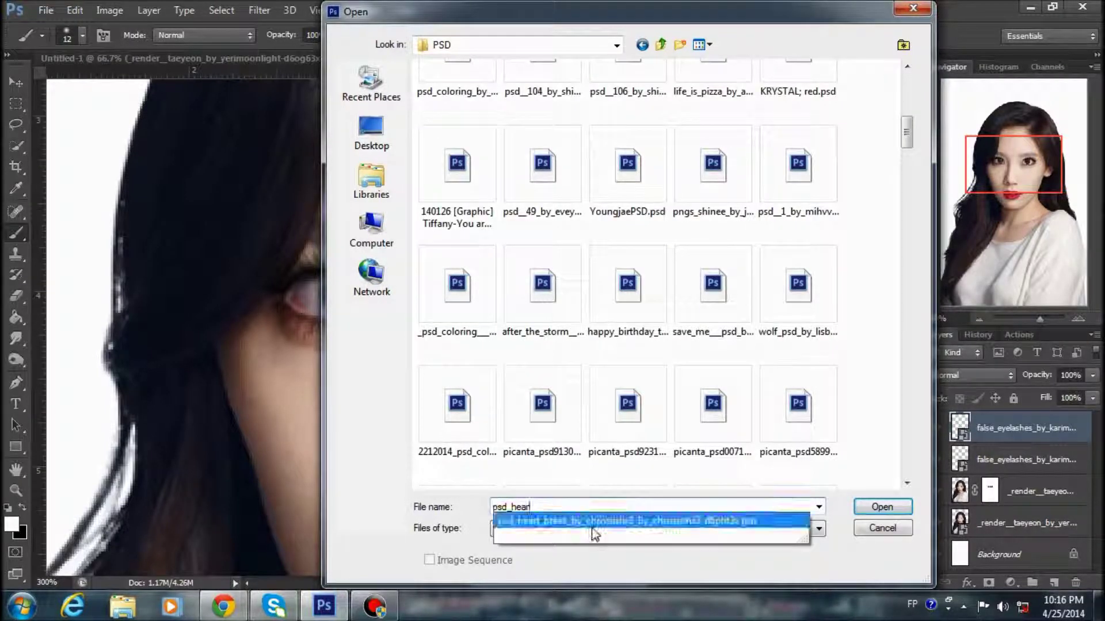
left_click(593, 522)
left_click(879, 507)
- Drag the chrissiishx3 group from the heart break PSD into the portrait
left_click_drag(612, 58, 55, 127)
key("v")
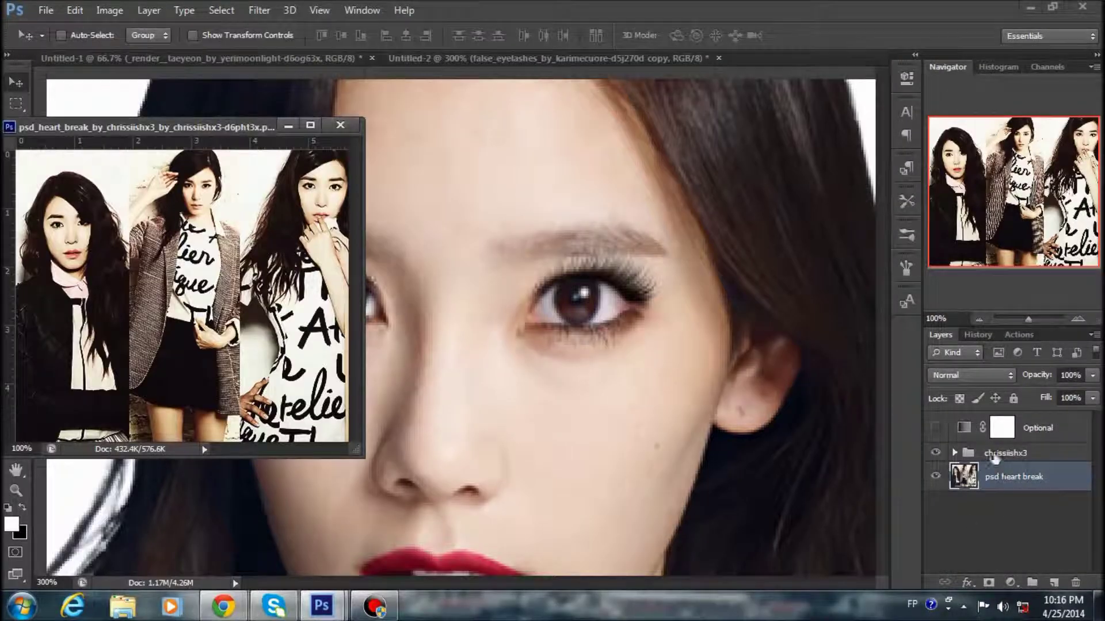
left_click_drag(181, 296, 681, 399)
scroll(681, 398, "down", 2)
scroll(681, 398, "down", 1)
left_click(340, 125)
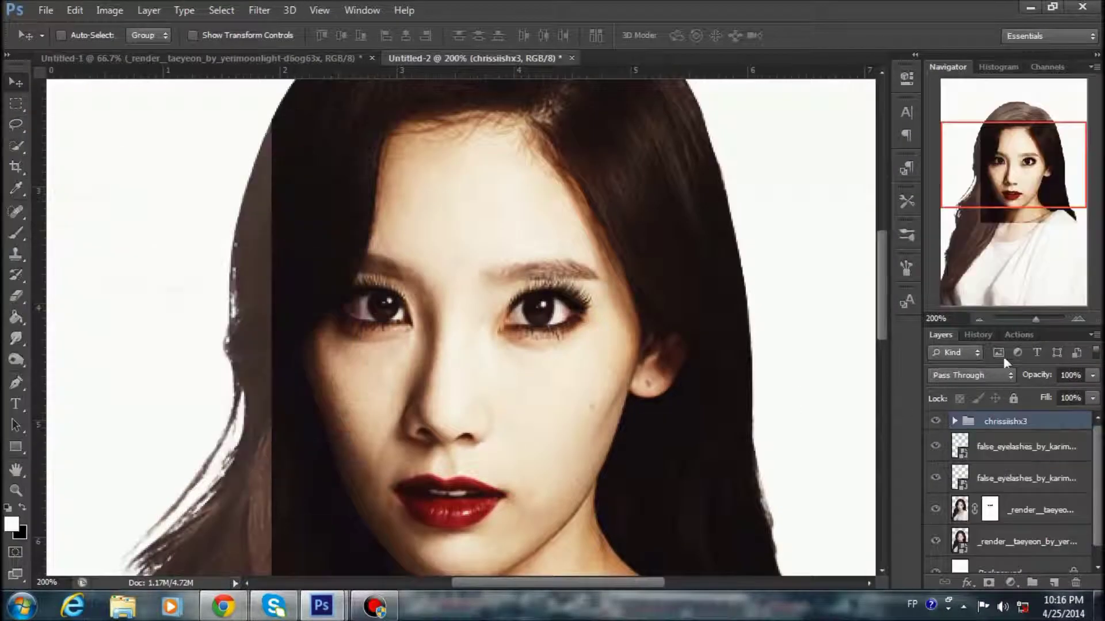
scroll(468, 292, "down", 2)
left_click_drag(469, 292, 422, 99)
- Free Transform the colouring group so it covers the whole portrait
left_click(75, 9)
left_click(189, 294)
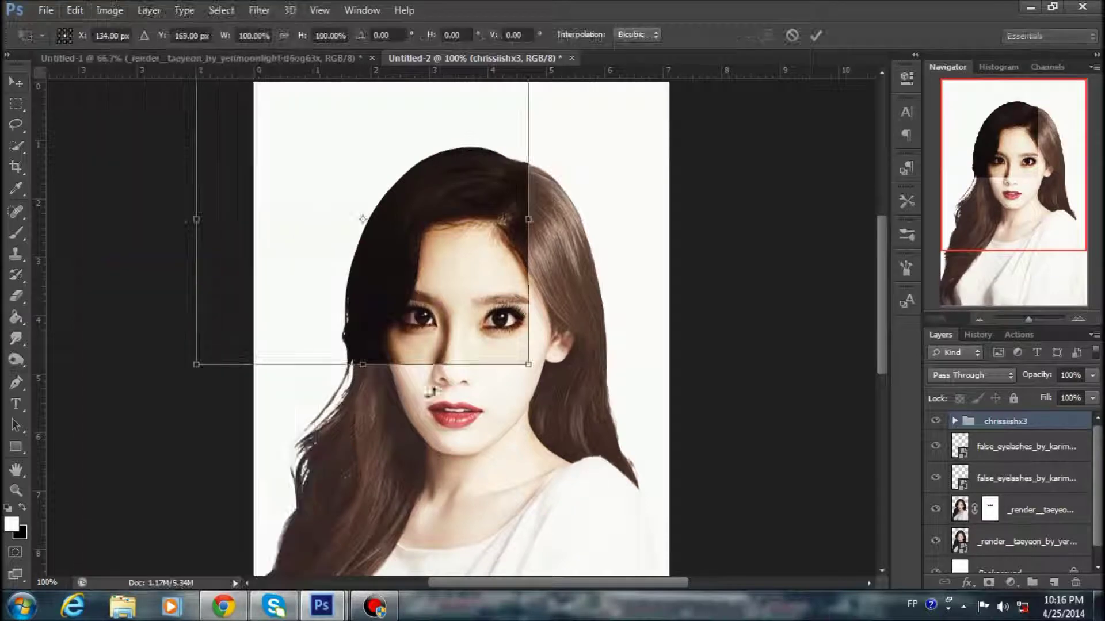
mouse_move(532, 304)
left_mouse_down()
mouse_move(660, 424)
mouse_move(723, 431)
mouse_move(765, 522)
left_mouse_up()
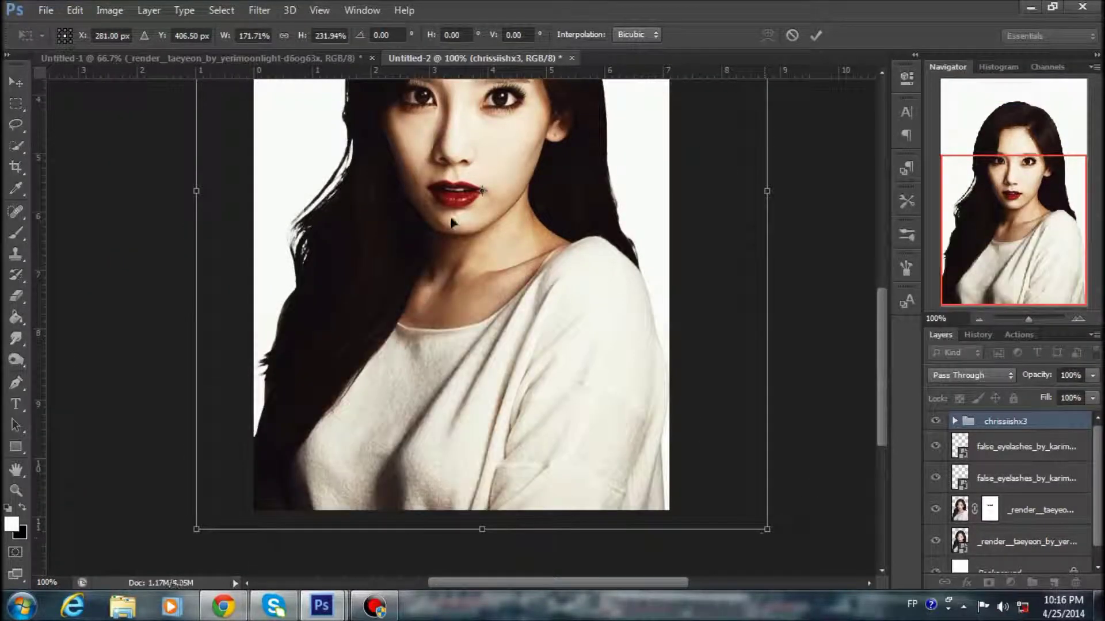
key("Return")
scroll(519, 320, "up", 3)
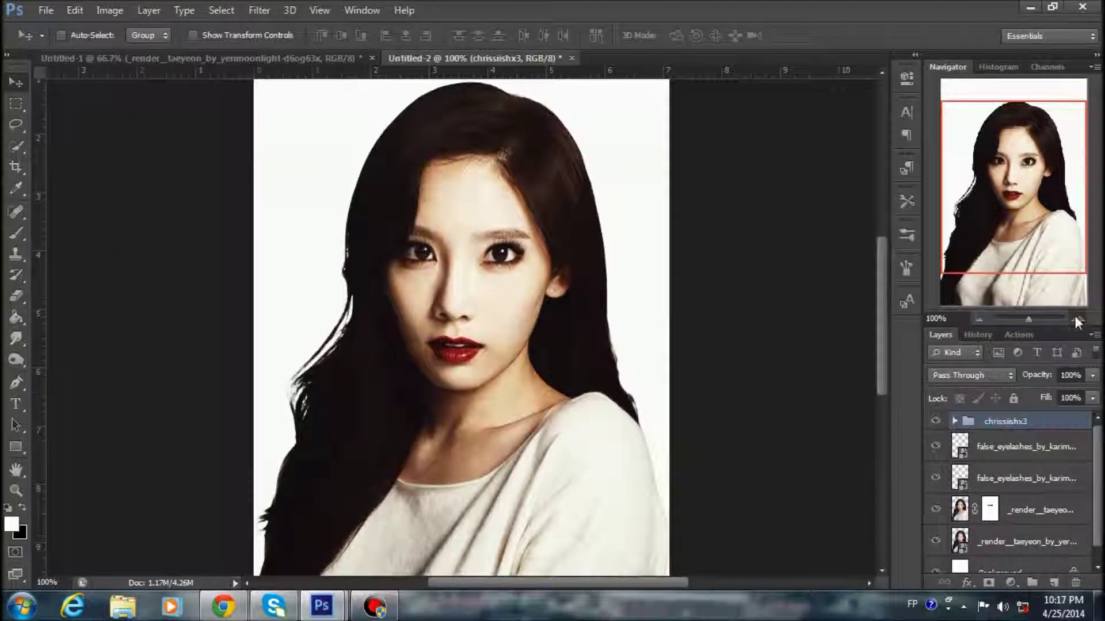
left_click(1078, 319)
left_click(1078, 318)
- Add Layer 5 and set up a black 8 px brush for eyeliner
left_click(1024, 446)
left_click(1053, 583)
left_click(12, 235)
left_click(21, 509)
left_click(906, 268)
left_click_drag(720, 268, 712, 268)
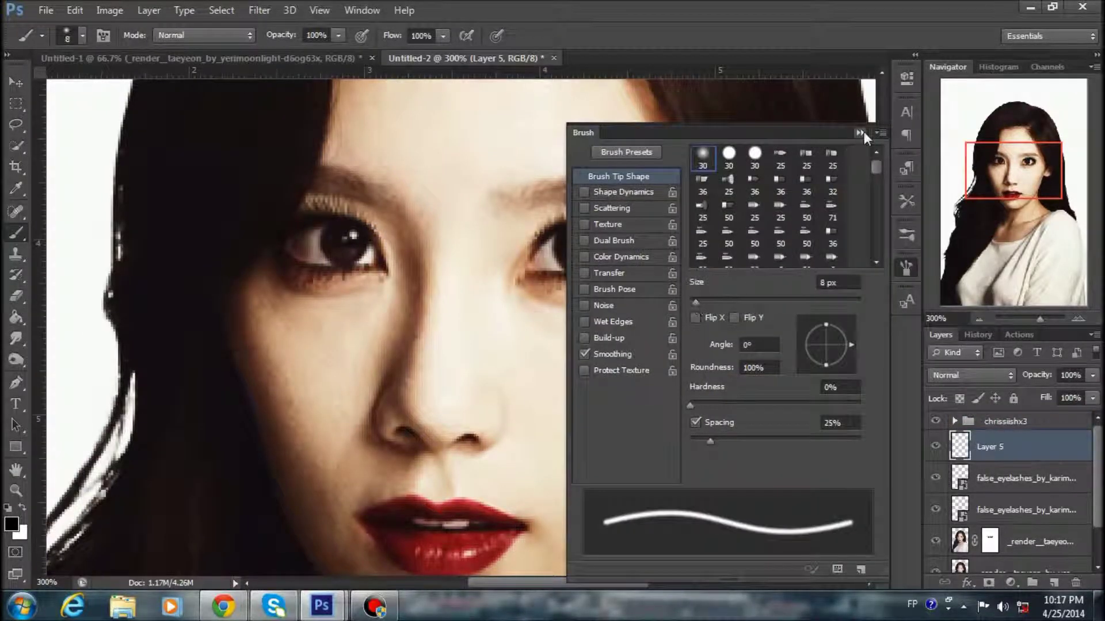
left_click(863, 131)
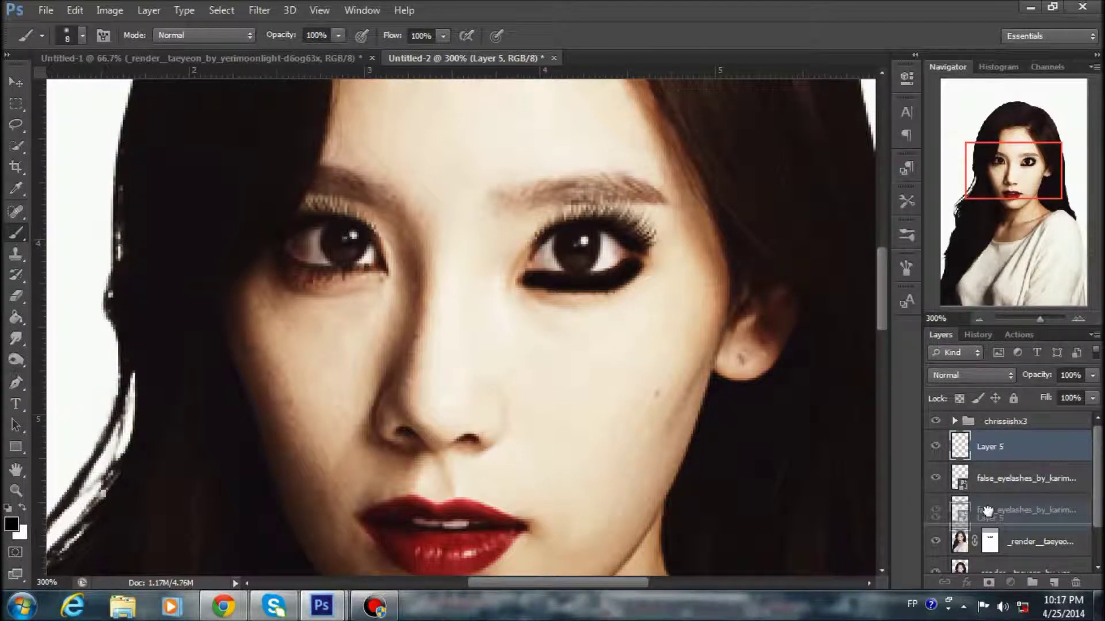
- Move Layer 5 below both eyelash layers and add Layer 6 with Overlay blending
left_click_drag(969, 436, 990, 525)
left_click(1062, 580)
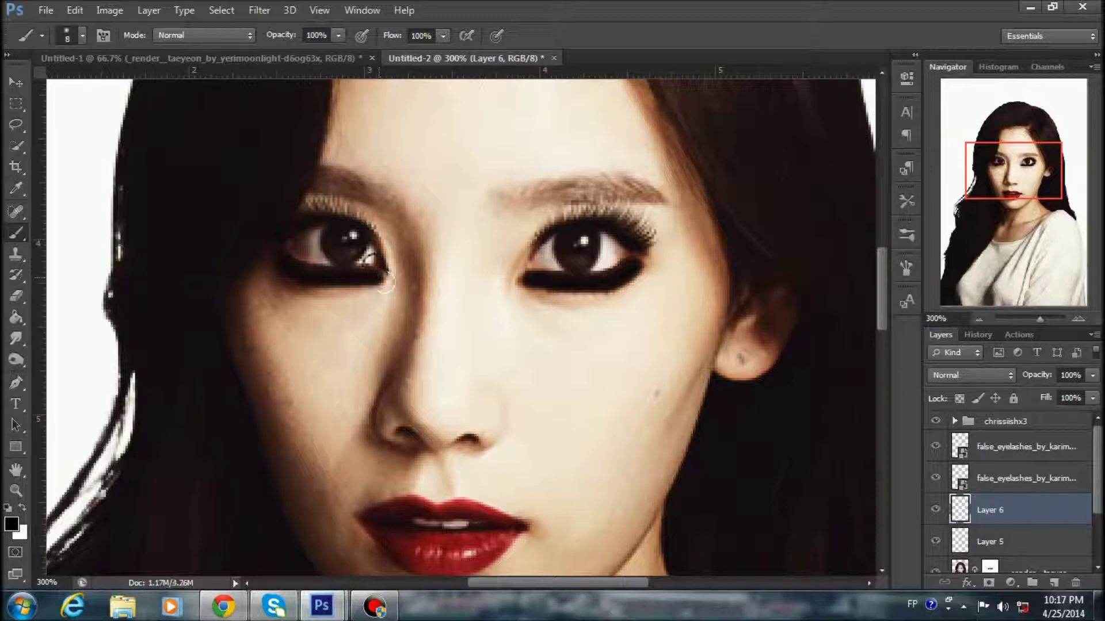
left_click(954, 375)
left_click(953, 208)
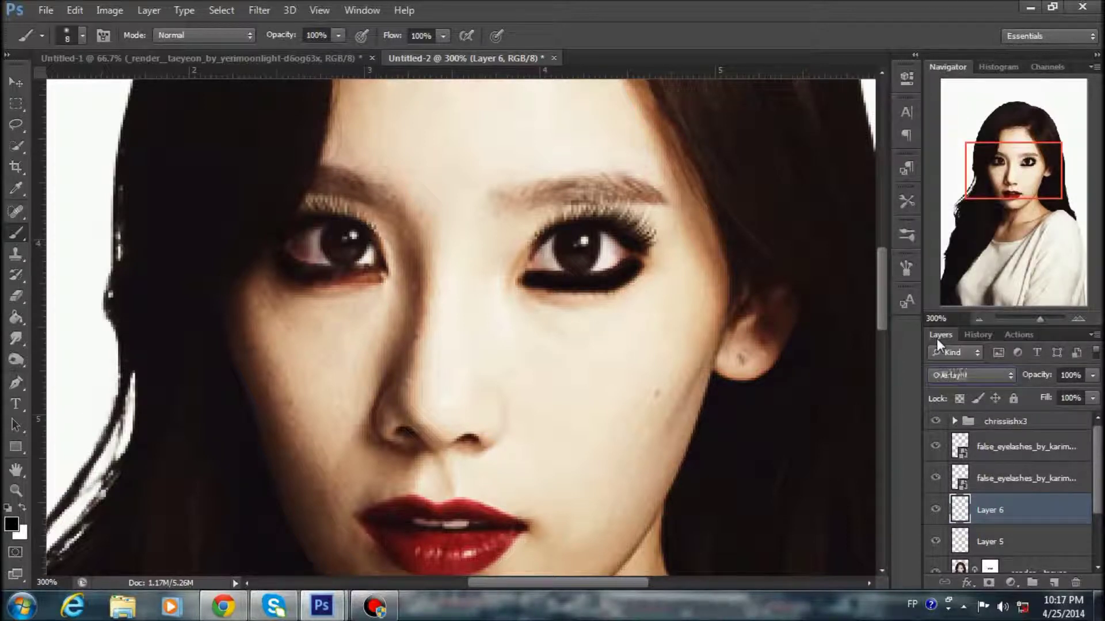
- Keep the eyelash layer at Normal blending and set Layer 5 to Soft Light
left_click(987, 478)
left_click(971, 375)
left_click(945, 214)
left_click(971, 374)
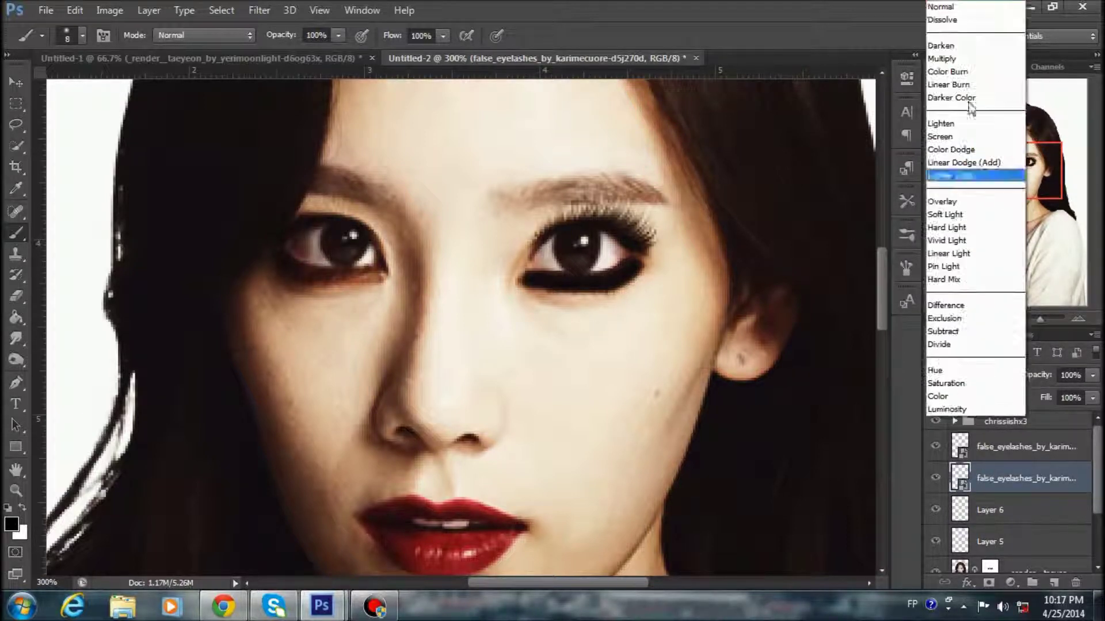
left_click(947, 18)
left_click(990, 541)
left_click(989, 510)
left_click(989, 540)
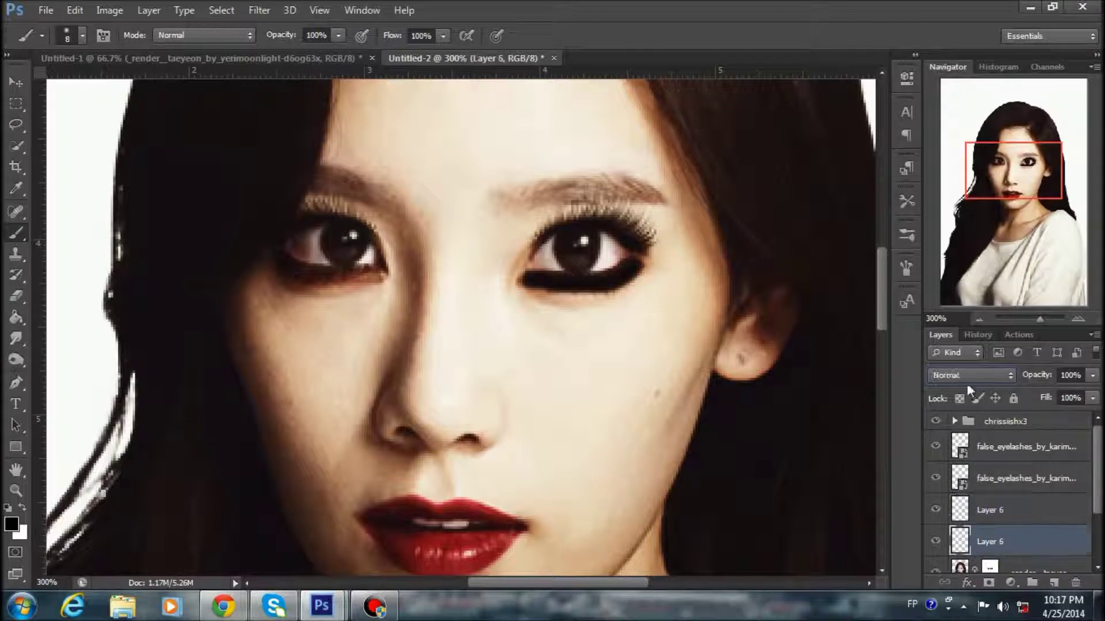
left_click(971, 375)
left_click(944, 214)
- Check the whole portrait, then add Layer 7 below Layer 5
left_click(978, 318)
left_click(978, 318)
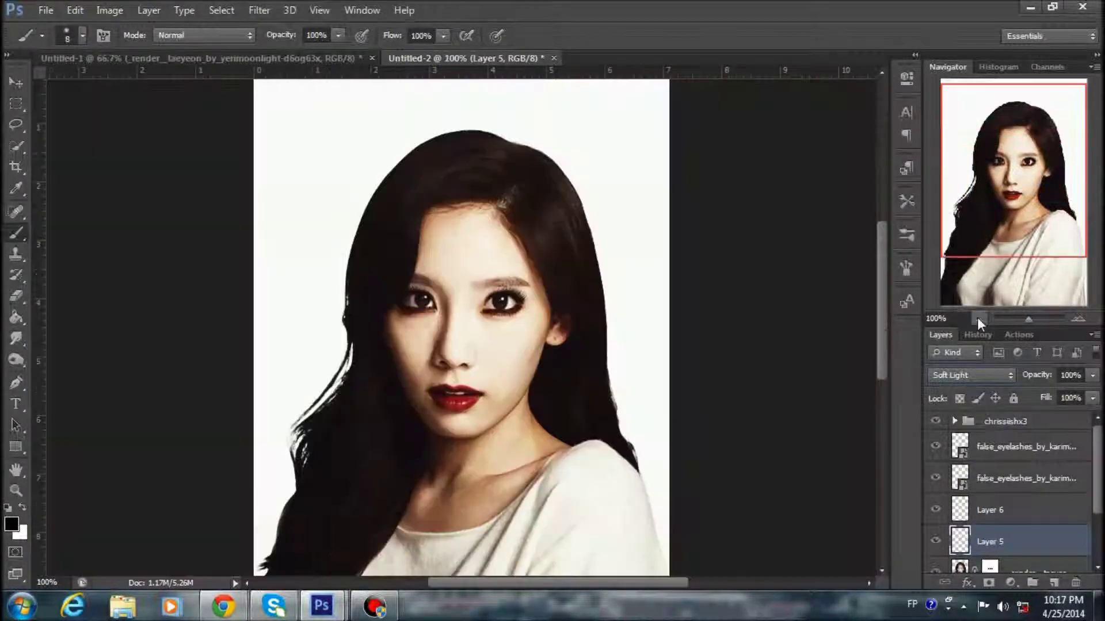
left_click(1078, 318)
left_click(1078, 318)
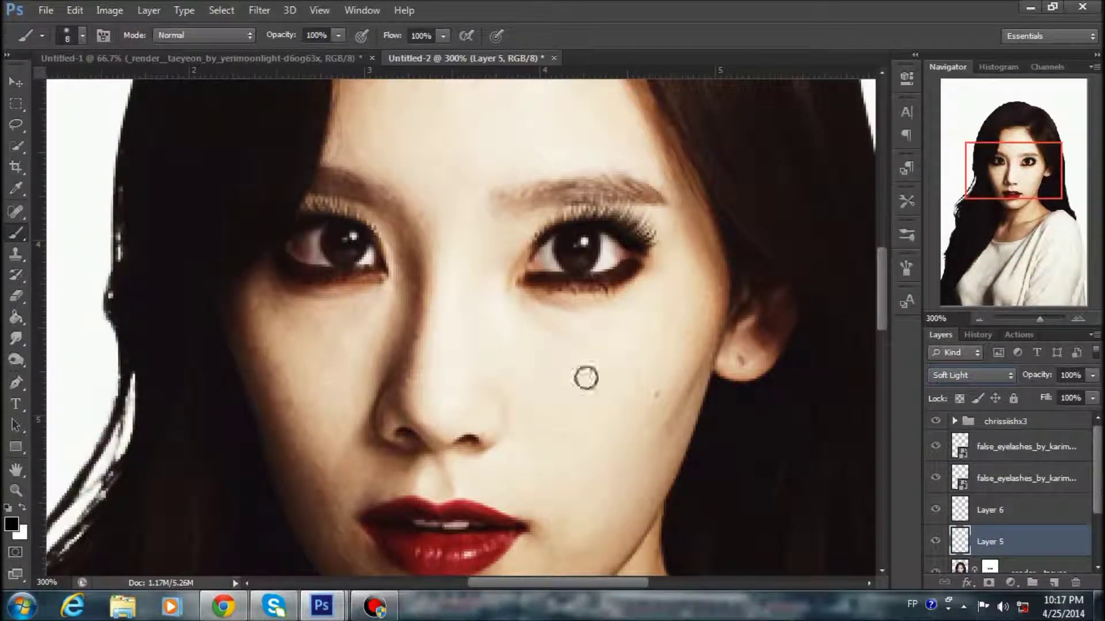
scroll(927, 494, "down", 2)
left_click(989, 495)
key("ctrl+shift+alt+n")
scroll(366, 420, "down", 1)
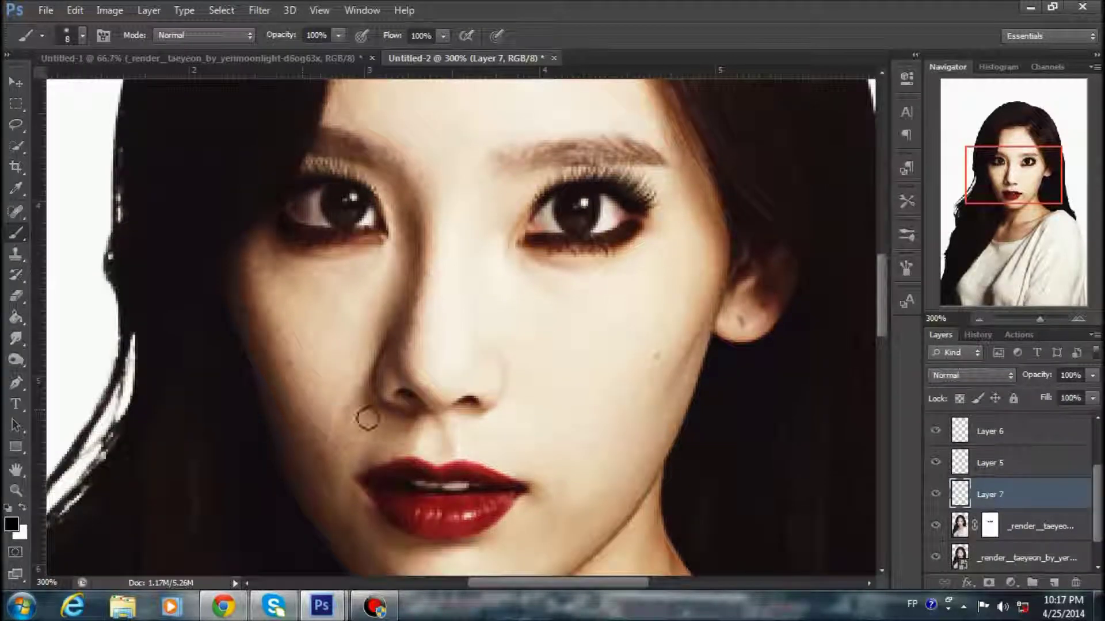
- Sample a dark red as the painting colour
scroll(288, 449, "down", 2)
left_click(11, 523)
left_click(495, 408)
left_click(974, 143)
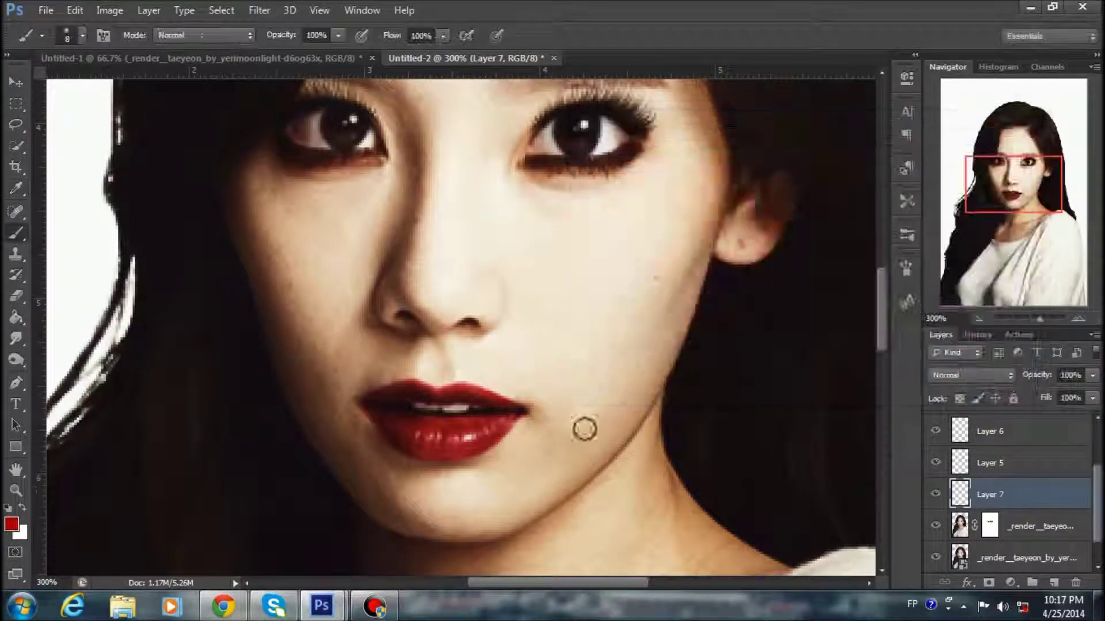
- Review the History list, then add a new empty layer above the masked face copy
left_click(978, 335)
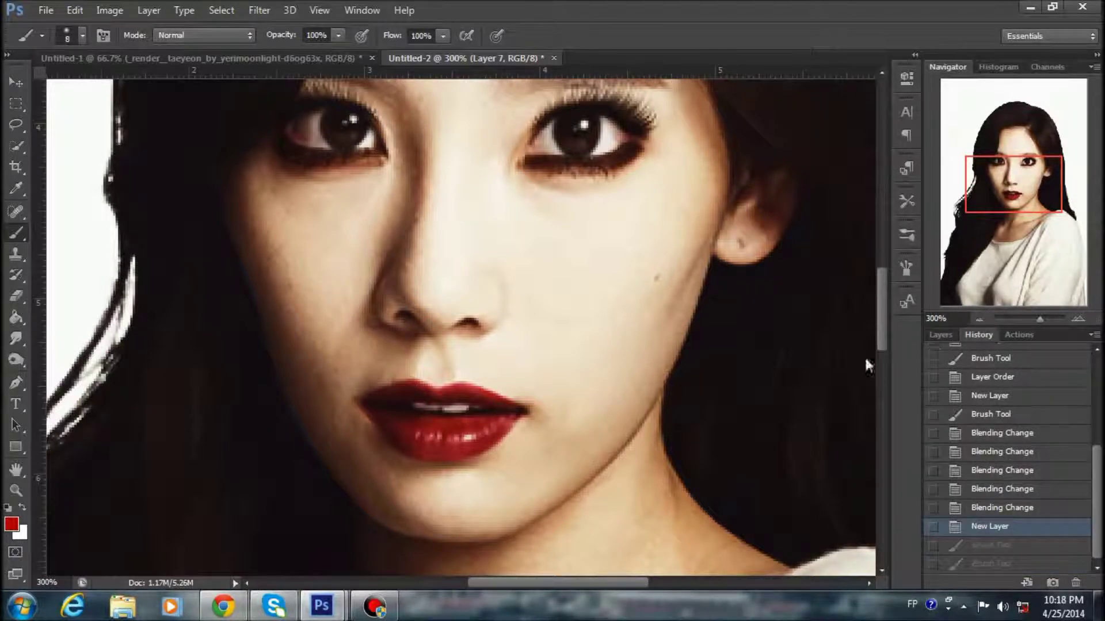
left_click(941, 335)
scroll(1007, 489, "down", 1)
left_click(1036, 495)
left_click(1056, 583)
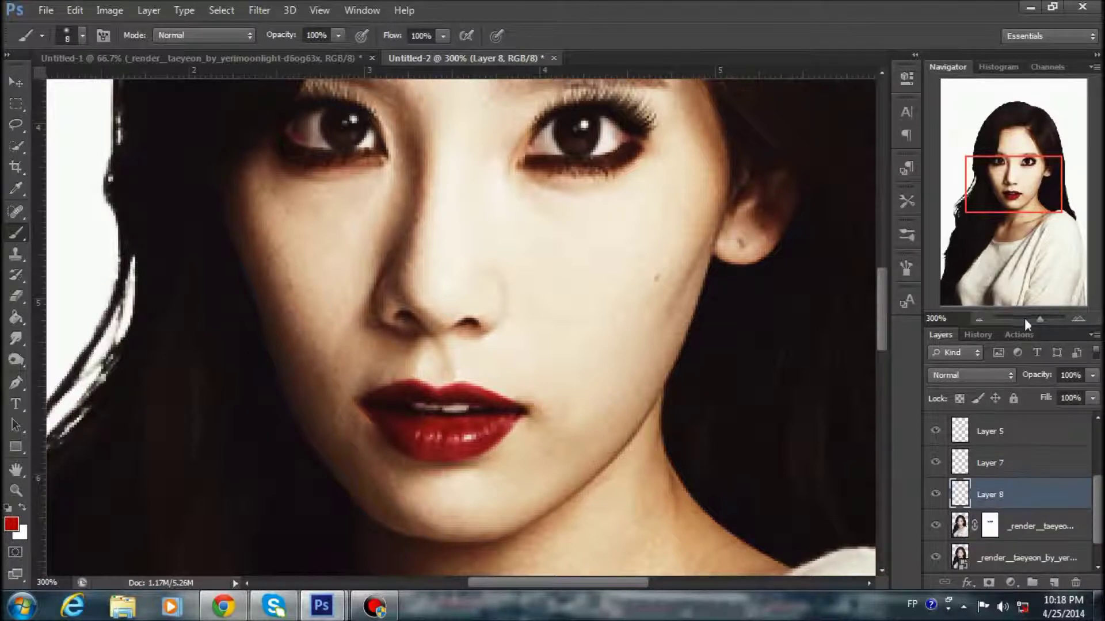
left_click_drag(1025, 319, 1038, 320)
left_click(907, 267)
- Paint white over the cheek, chin and forehead with a 26 px brush
left_click(726, 302)
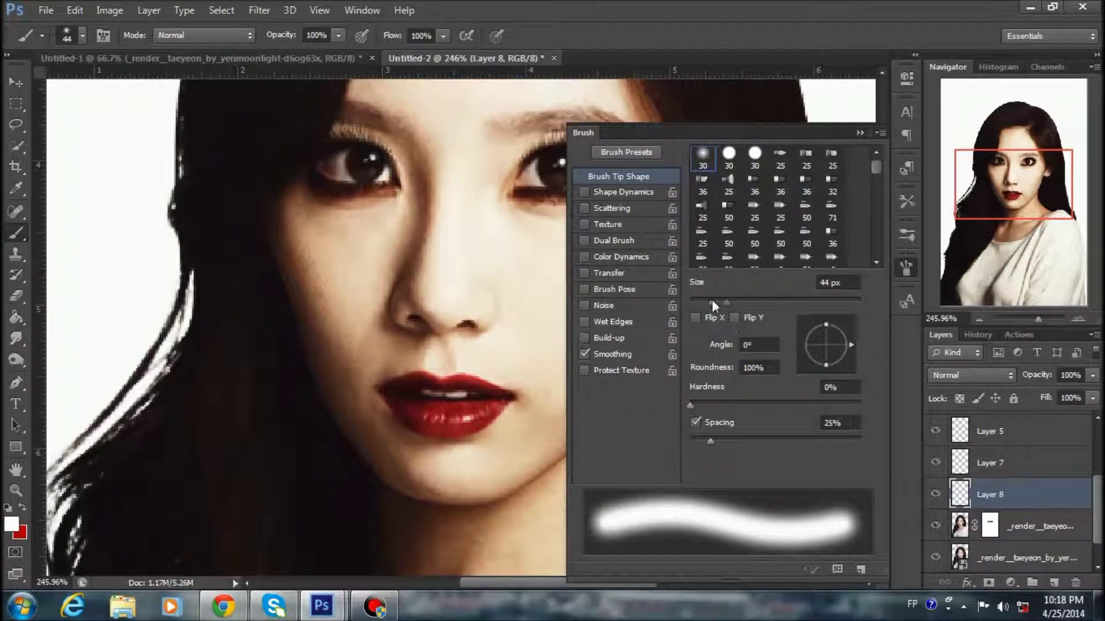
left_click_drag(716, 305, 719, 304)
mouse_move(443, 239)
left_mouse_down()
mouse_move(363, 210)
mouse_move(313, 309)
mouse_move(545, 403)
mouse_move(425, 239)
mouse_move(348, 370)
mouse_move(651, 286)
left_mouse_up()
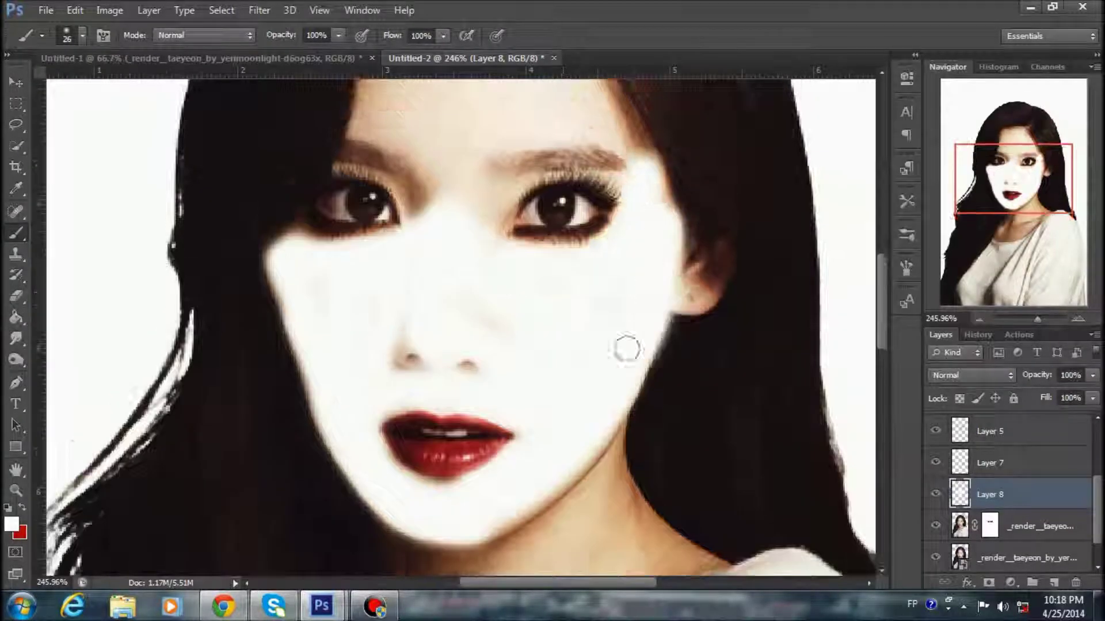
scroll(650, 286, "up", 3)
mouse_move(419, 229)
left_mouse_down()
mouse_move(604, 249)
mouse_move(419, 291)
mouse_move(464, 154)
left_mouse_up()
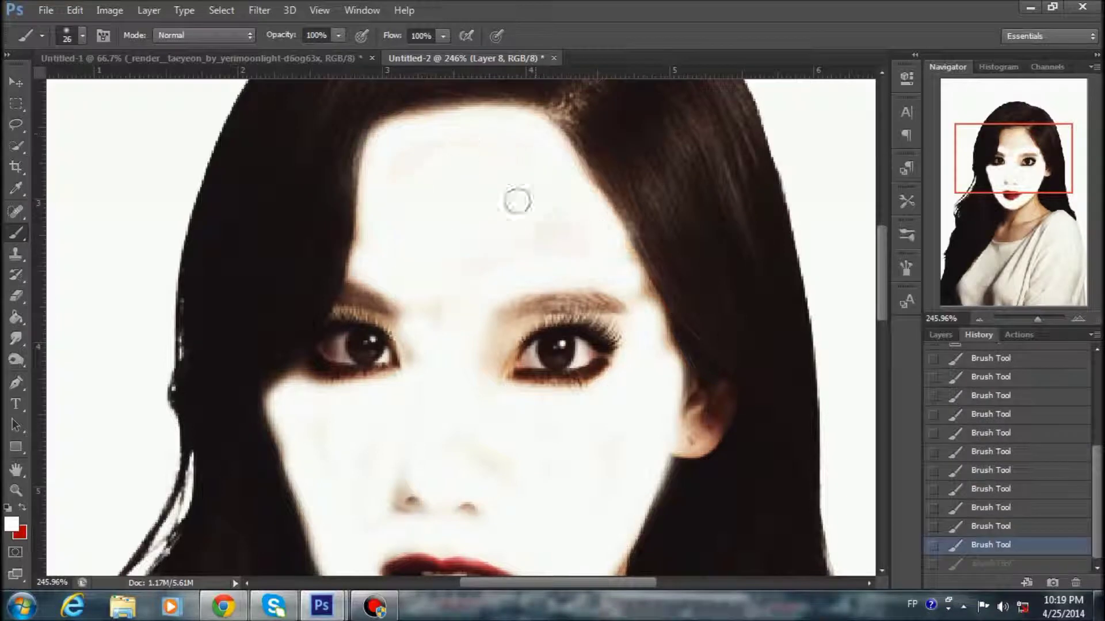
scroll(464, 154, "down", 2)
key("bracketleft")
key("bracketleft")
key("bracketleft")
scroll(464, 154, "down", 3)
- Add a mask to Layer 8 and paint white along the neck
left_click(940, 335)
left_click(989, 583)
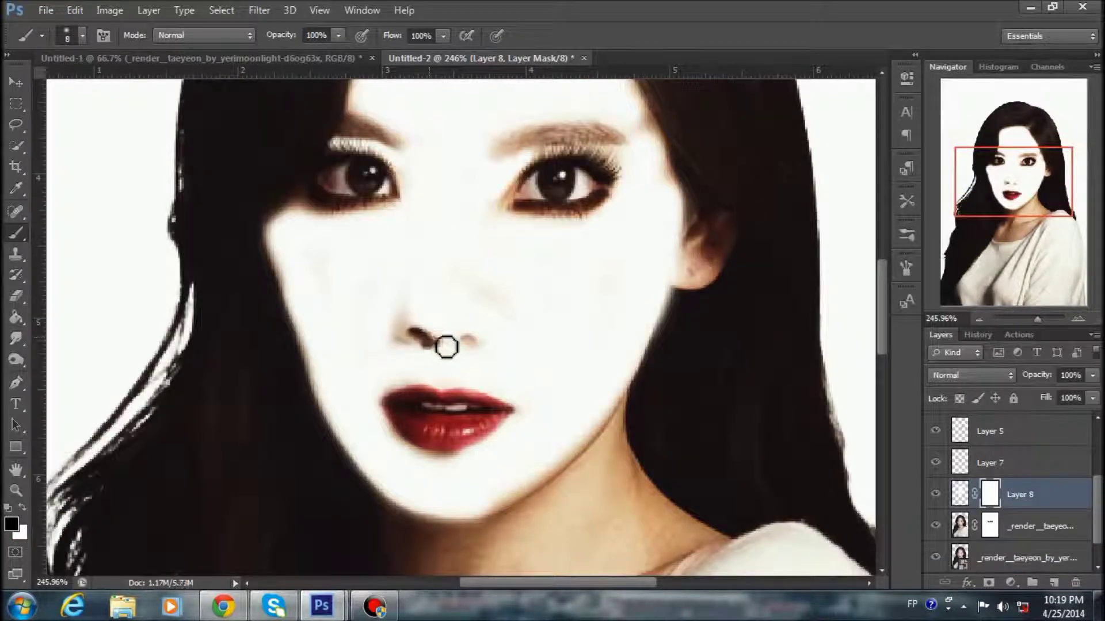
key("ctrl+2")
scroll(555, 329, "up", 2)
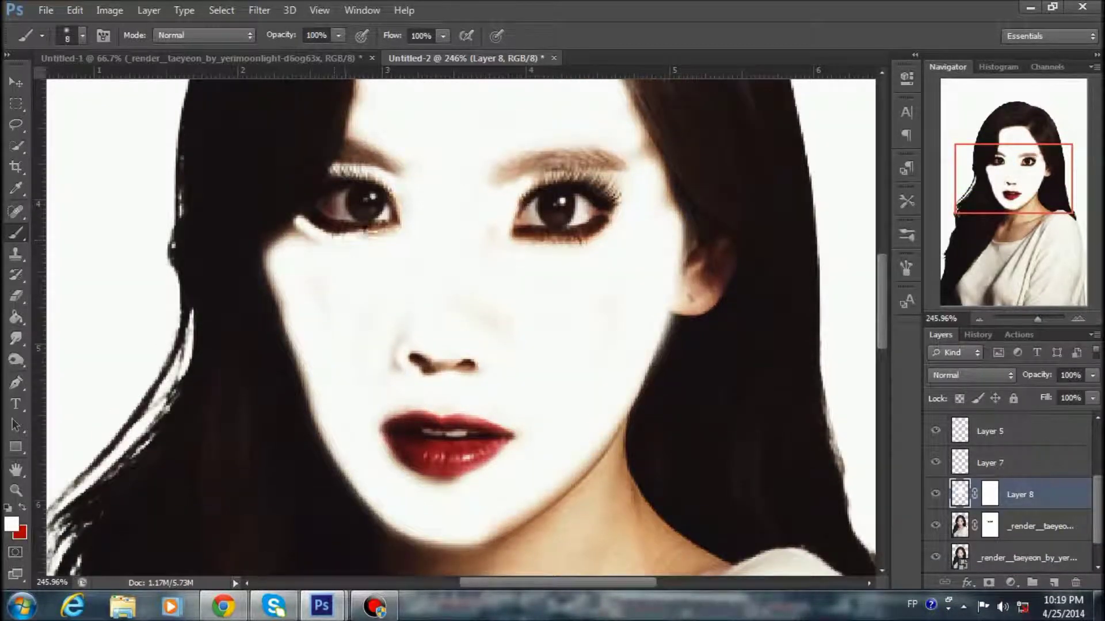
key("F5")
left_click_drag(692, 299, 715, 300)
key("F5")
scroll(461, 322, "down", 2)
scroll(461, 322, "down", 3)
mouse_move(437, 357)
left_mouse_down()
mouse_move(480, 255)
mouse_move(518, 342)
left_mouse_up()
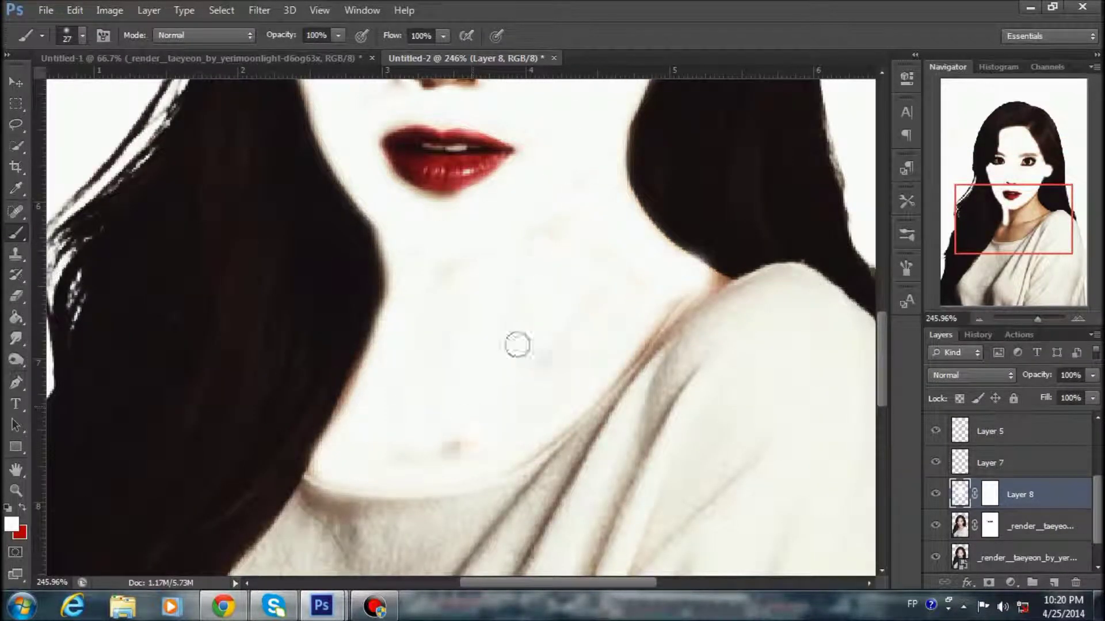
- Set Layer 8 to Soft Light and duplicate it as Layer 8 copy at 40% opacity
left_click(979, 320)
left_click(979, 319)
left_click(971, 375)
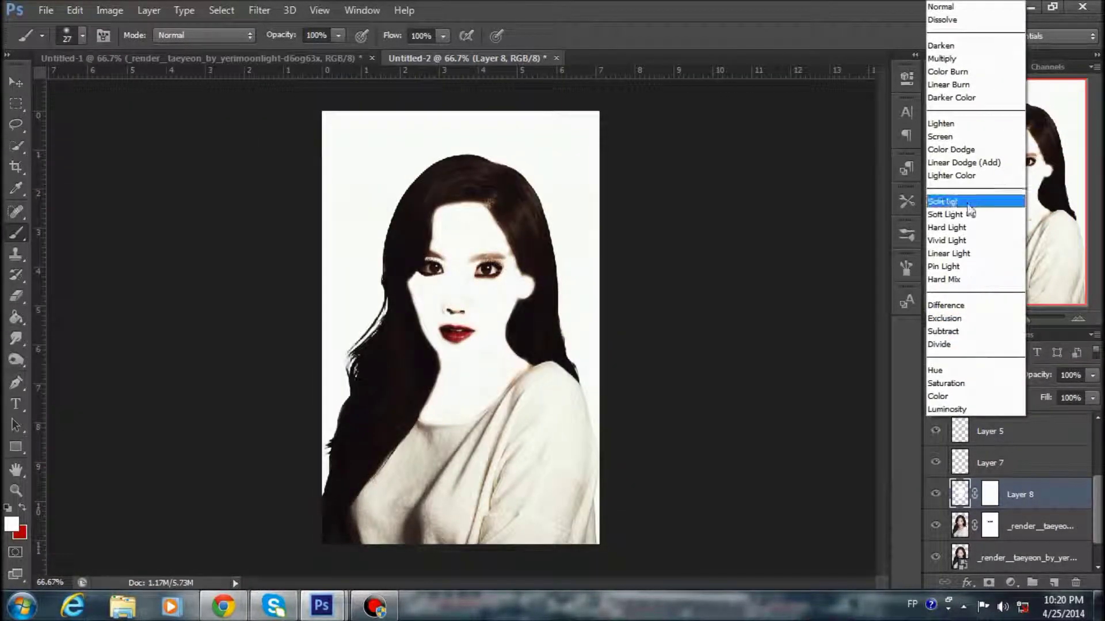
left_click(966, 215)
right_click(1033, 495)
left_click(714, 121)
left_click(696, 183)
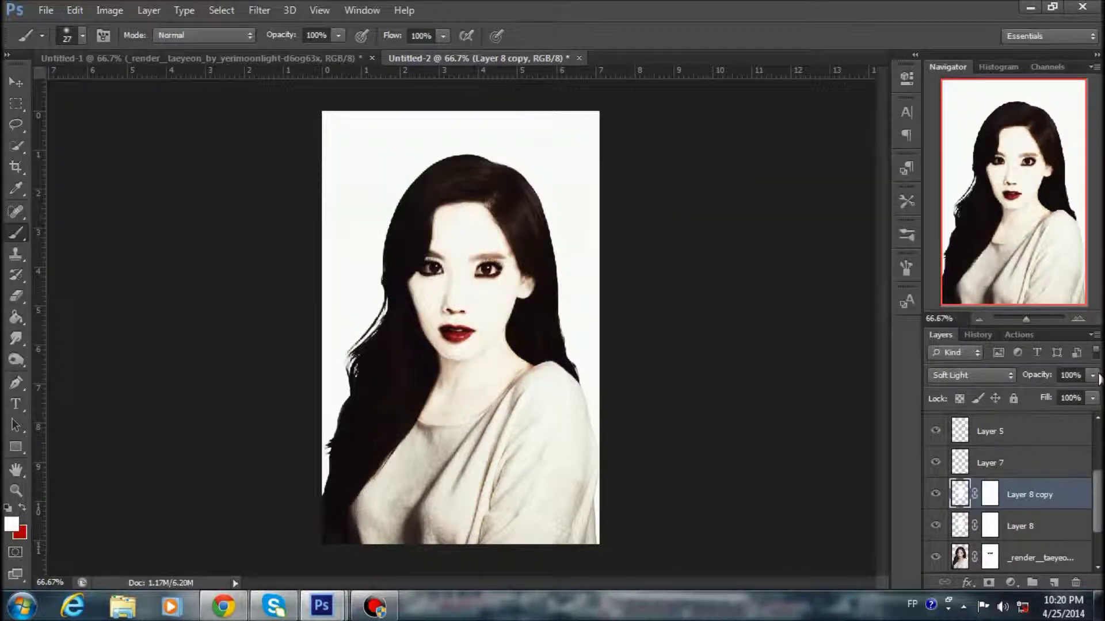
left_click_drag(1092, 375, 1036, 393)
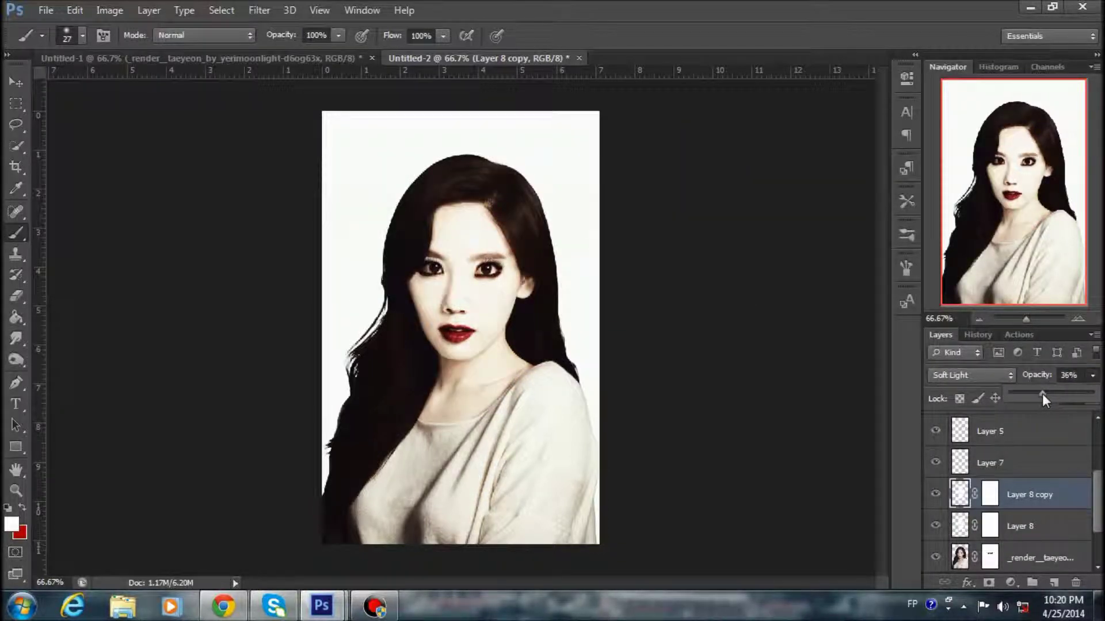
- Zoom to 200% on the face, adjust the brush tip and select the portrait render layer
left_click(1075, 318)
left_click(1075, 318)
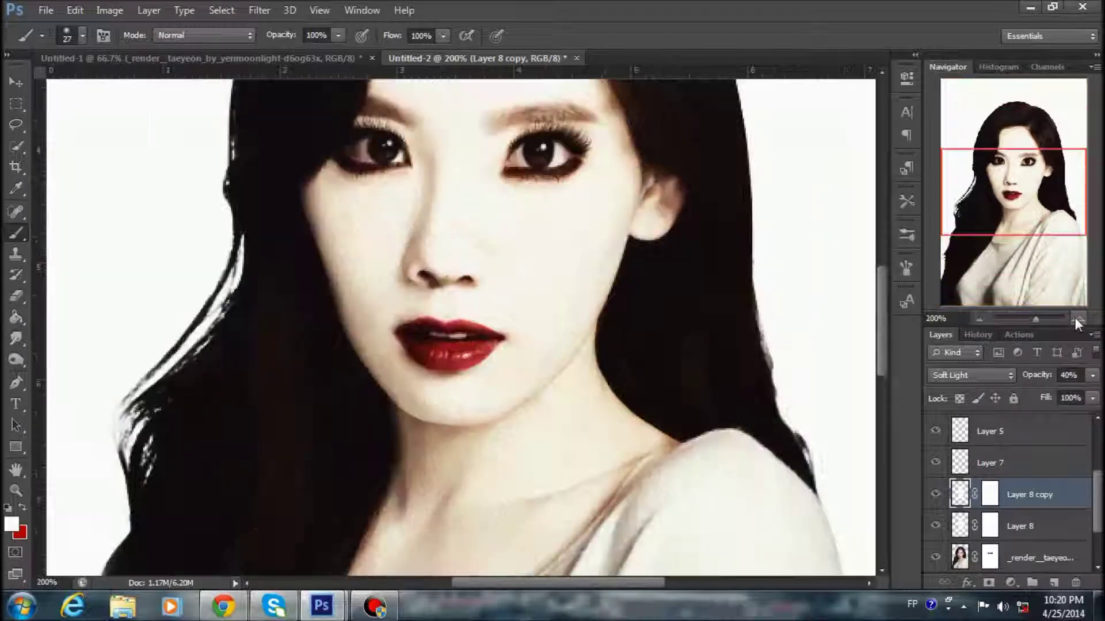
scroll(596, 357, "up", 3)
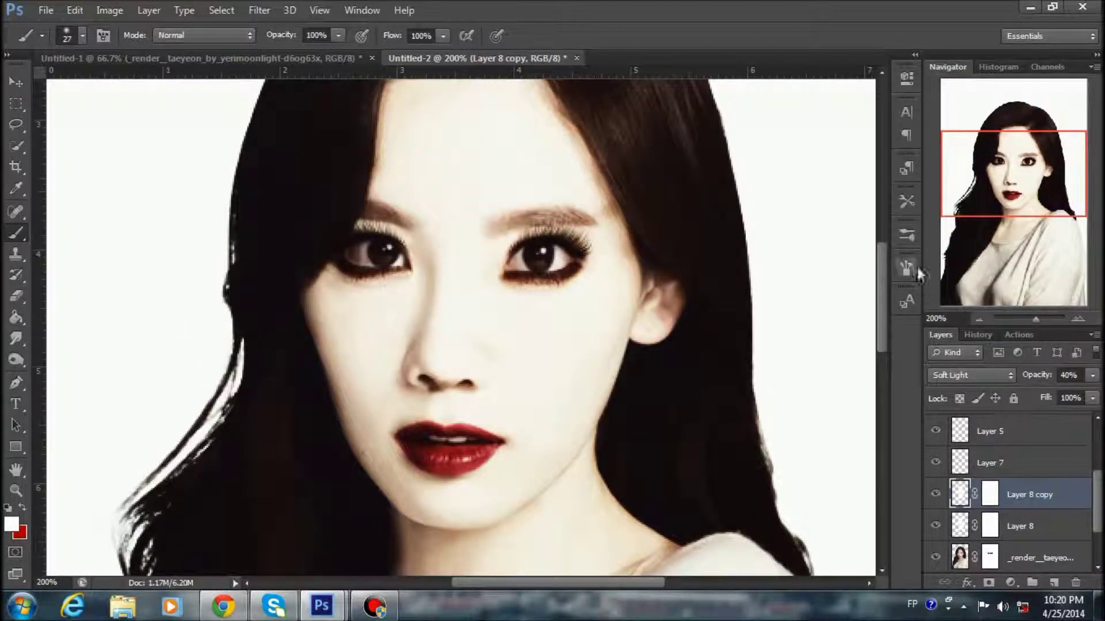
left_click(917, 270)
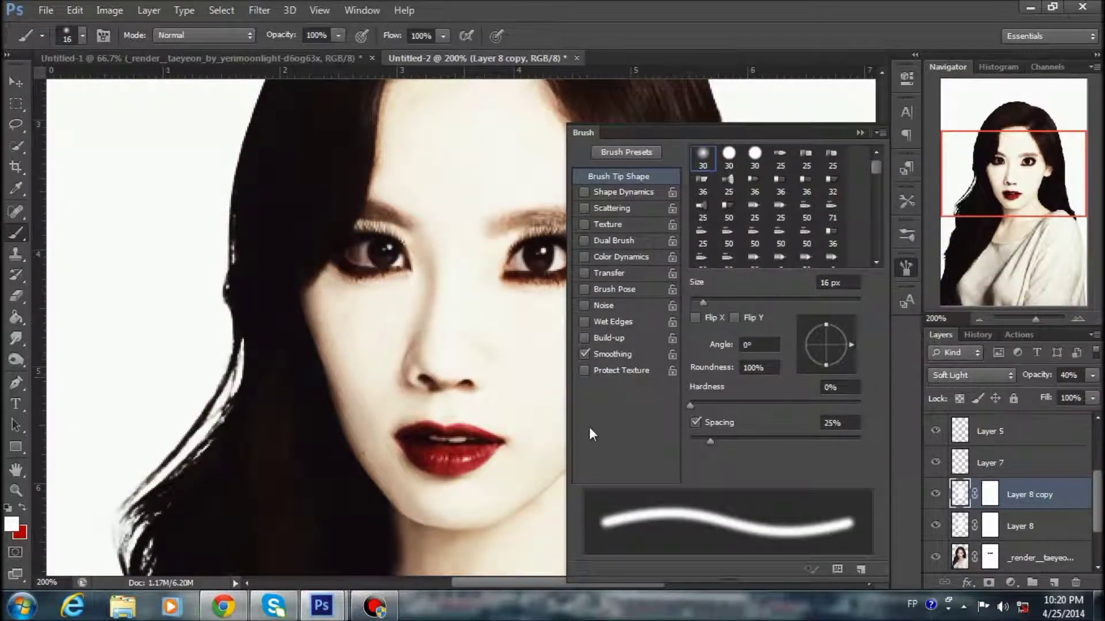
key("alt+bracketleft")
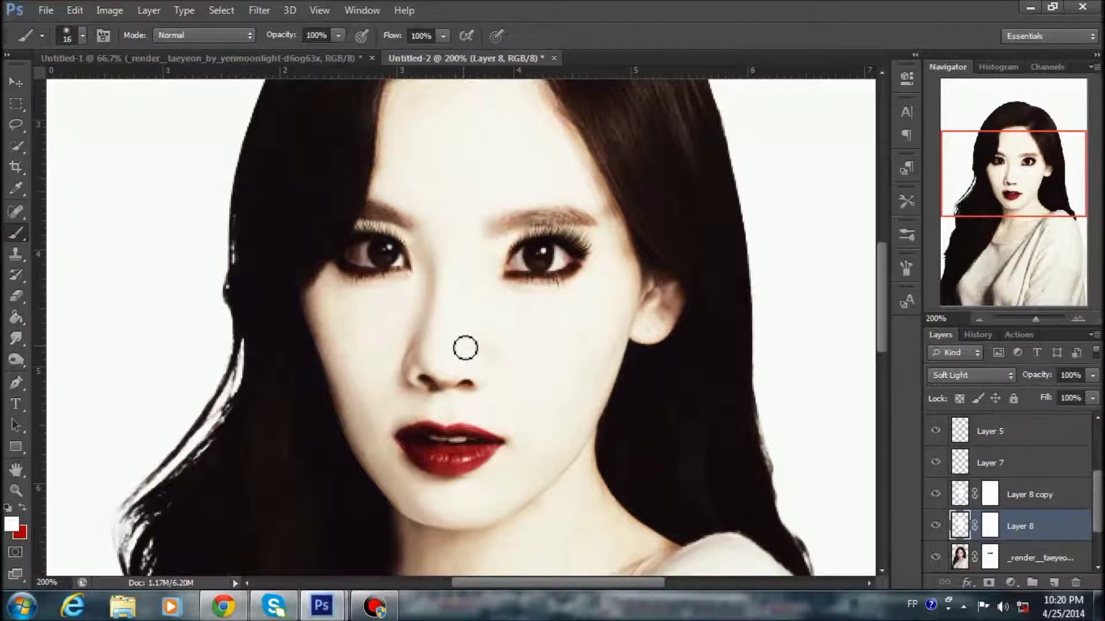
scroll(465, 347, "down", 3)
left_click(1051, 558)
scroll(1051, 560, "down", 1)
- Add Layer 9 above the render and enlarge the soft brush for the hair
left_click(1053, 583)
scroll(311, 487, "down", 2)
scroll(264, 486, "down", 2)
scroll(264, 488, "down", 2)
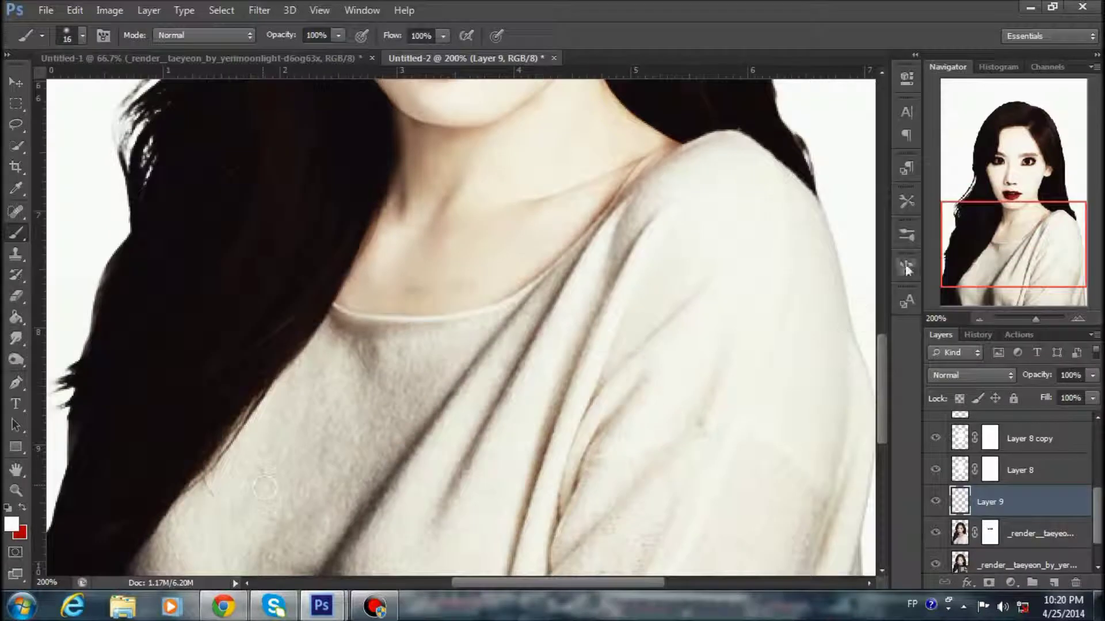
left_click(907, 269)
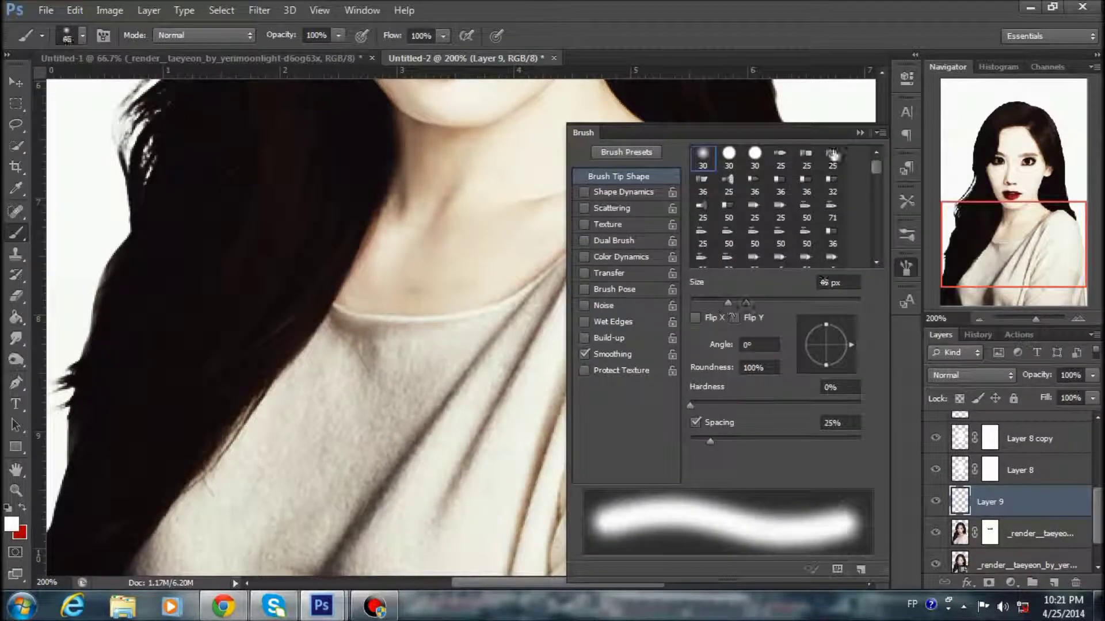
left_click(859, 132)
left_click(979, 318)
- Paint white over the hair on Layer 9, then shrink the brush to 11 px
mouse_move(415, 86)
left_mouse_down()
mouse_move(374, 231)
mouse_move(408, 307)
left_mouse_up()
scroll(409, 308, "down", 3)
mouse_move(397, 219)
left_mouse_down()
mouse_move(321, 283)
mouse_move(357, 258)
mouse_move(277, 374)
mouse_move(318, 191)
left_mouse_up()
scroll(319, 191, "up", 6)
mouse_move(358, 271)
left_mouse_down()
mouse_move(505, 160)
mouse_move(575, 357)
mouse_move(616, 411)
mouse_move(570, 301)
left_mouse_up()
right_click(552, 357)
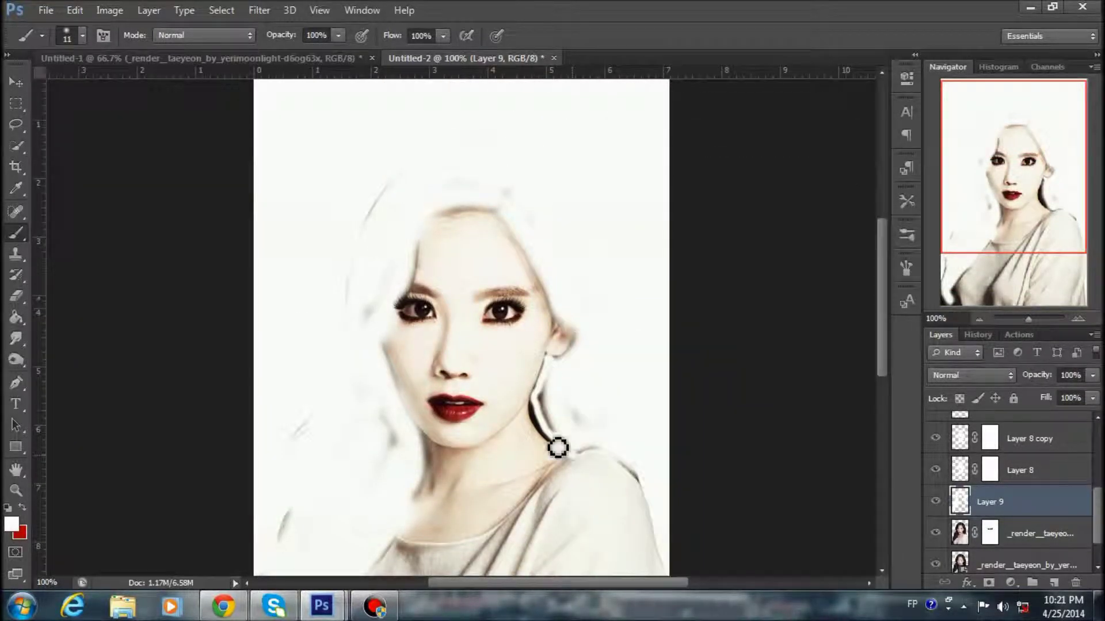
scroll(987, 523, "down", 2)
- Set Layer 9 to Soft Light and duplicate it as Layer 9 copy at 40% opacity
left_click(971, 375)
left_click(975, 213)
right_click(1007, 464)
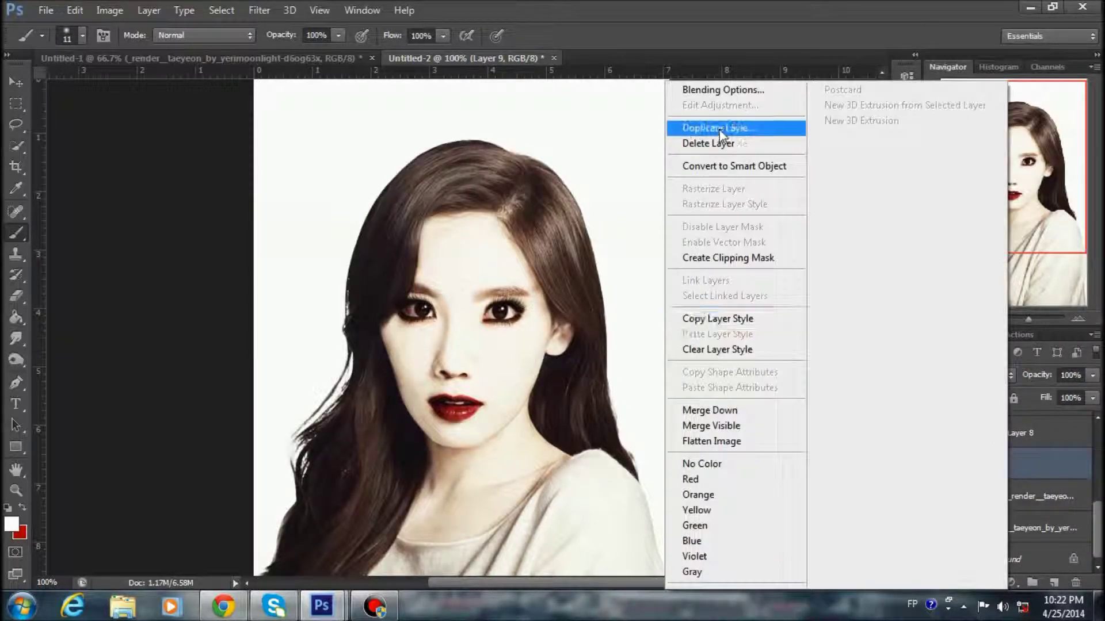
left_click(719, 128)
left_click(696, 181)
left_click(1042, 391)
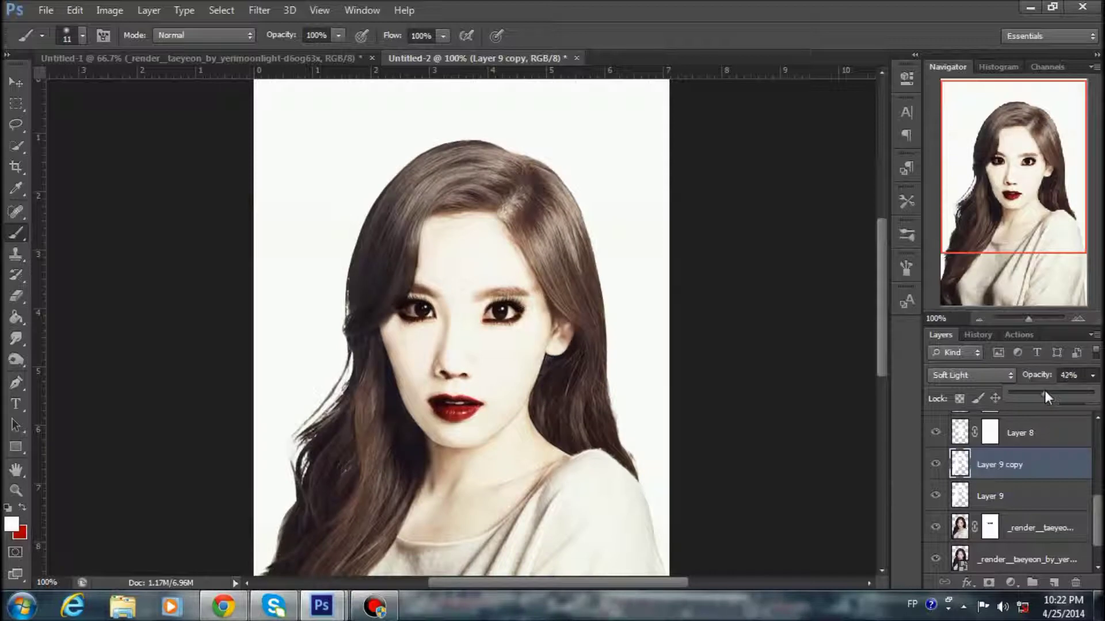
left_click(978, 318)
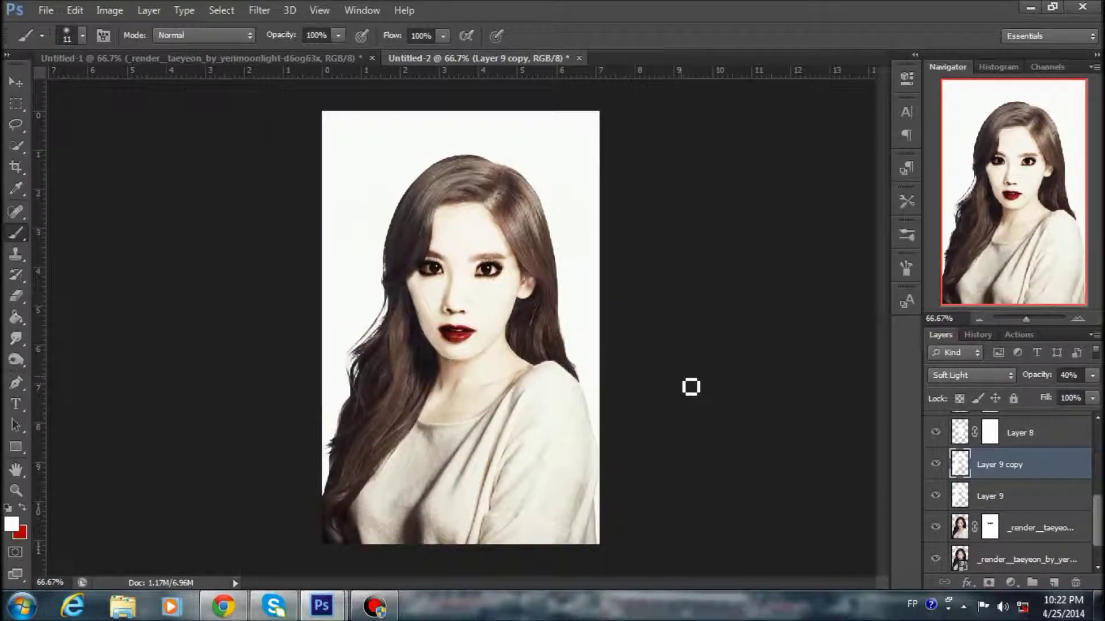
- Mask Layer 9 to the woman's outline from the render layer and apply the mask
scroll(1007, 489, "down", 1)
right_click(960, 494)
left_click(915, 150)
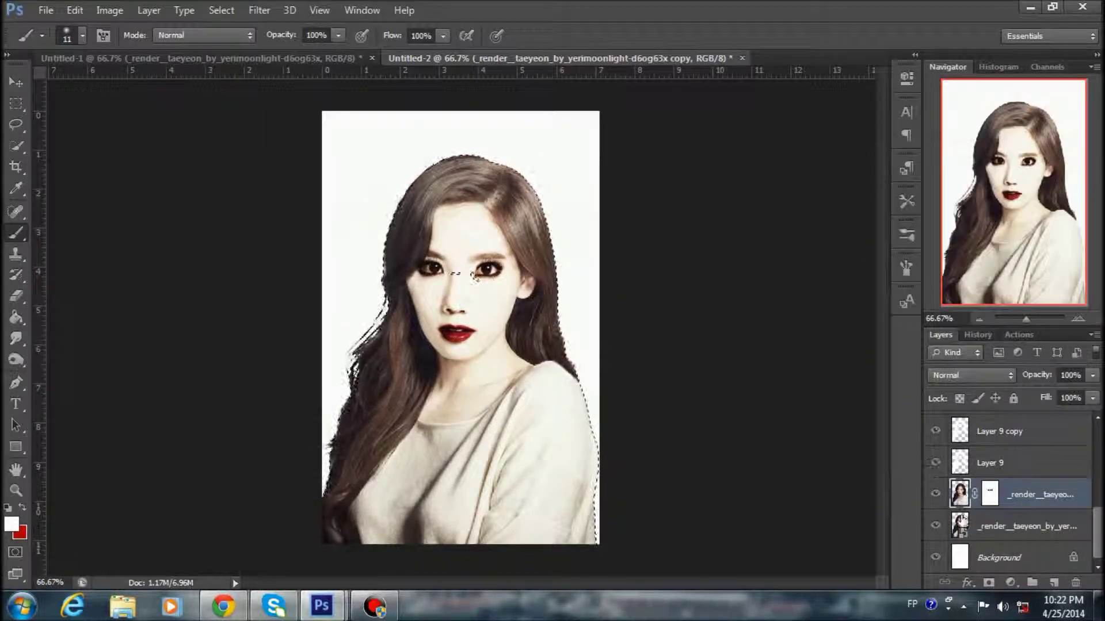
right_click(960, 520)
left_click(895, 173)
left_click(1024, 463)
left_click(988, 583)
left_click(986, 435)
right_click(990, 462)
left_click(924, 340)
- Mask Layer 9 copy to the woman's outline, redoing it from the reloaded selection
right_click(960, 463)
left_click(914, 138)
left_click(1025, 431)
left_click(989, 582)
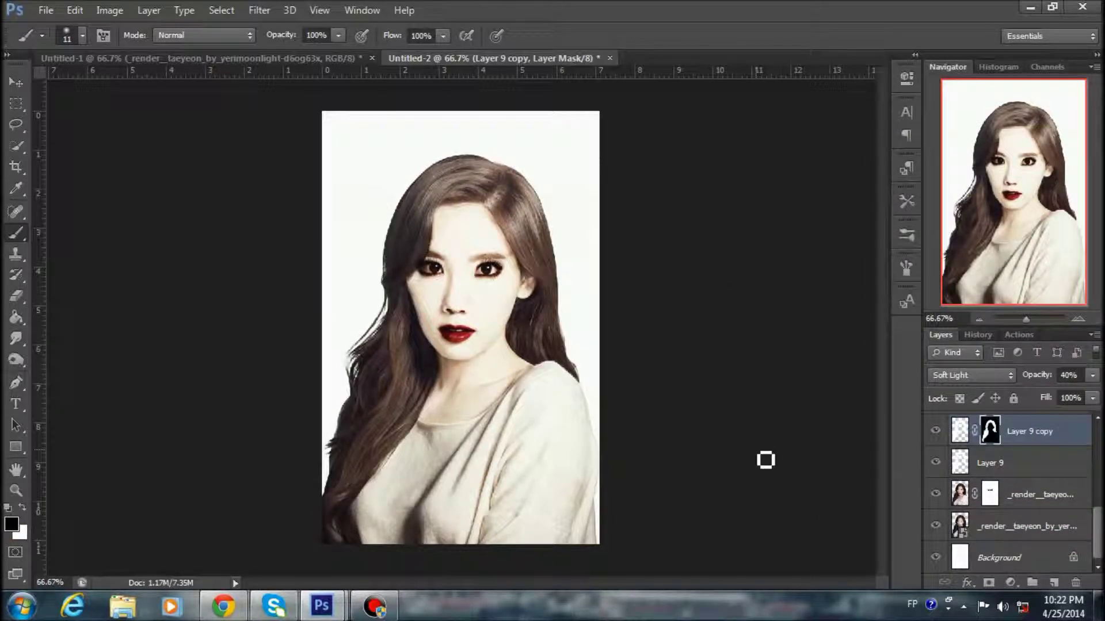
left_click(978, 334)
left_click(987, 538)
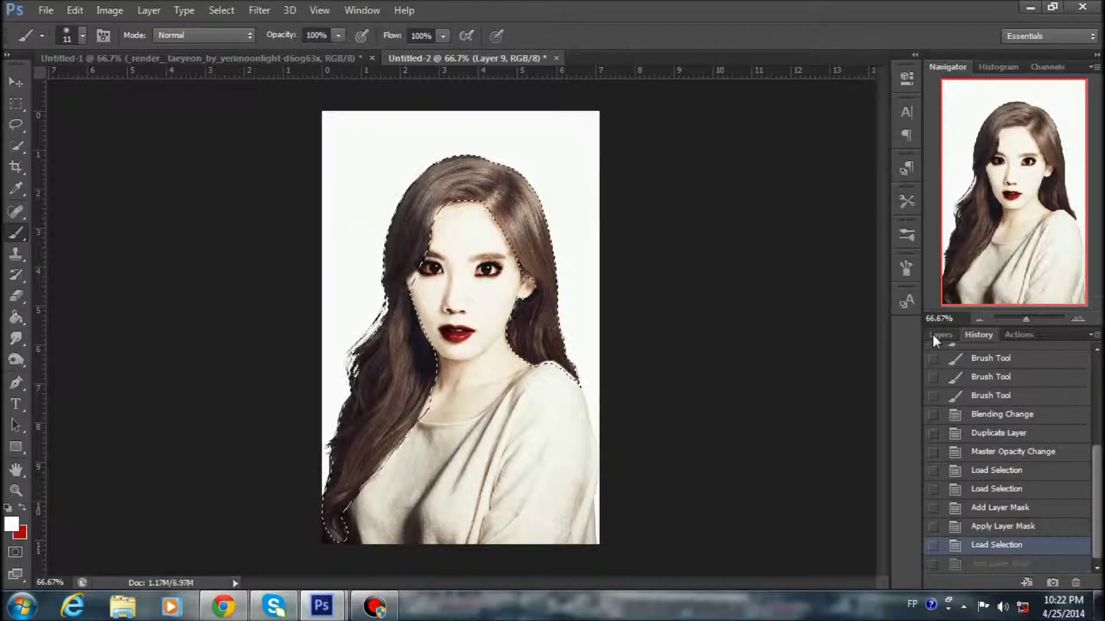
left_click(941, 334)
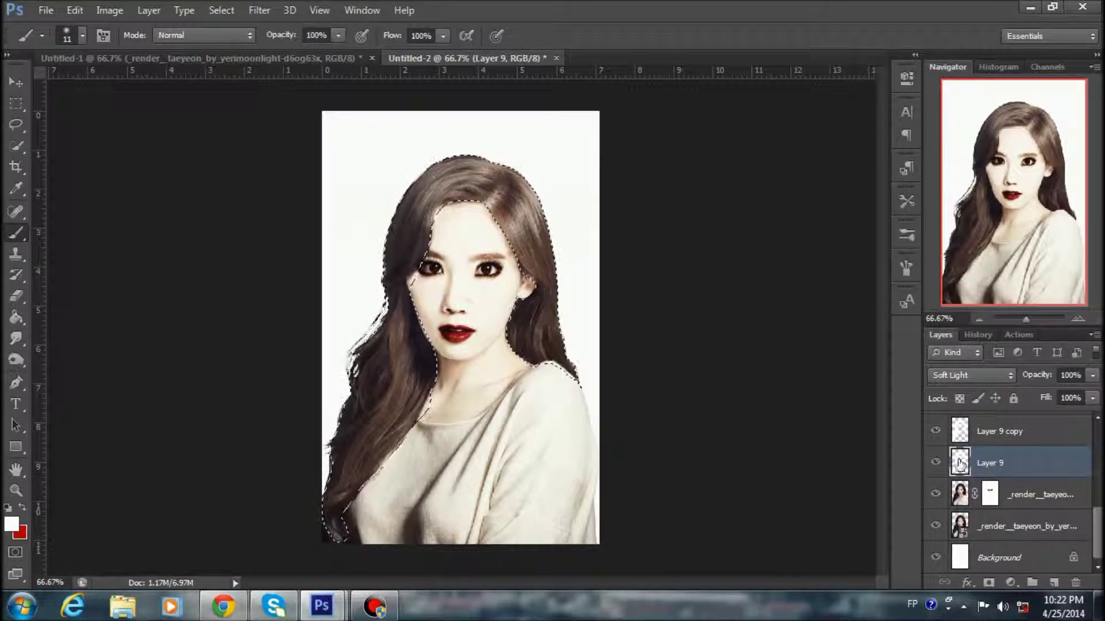
left_click(985, 437)
left_click(988, 582)
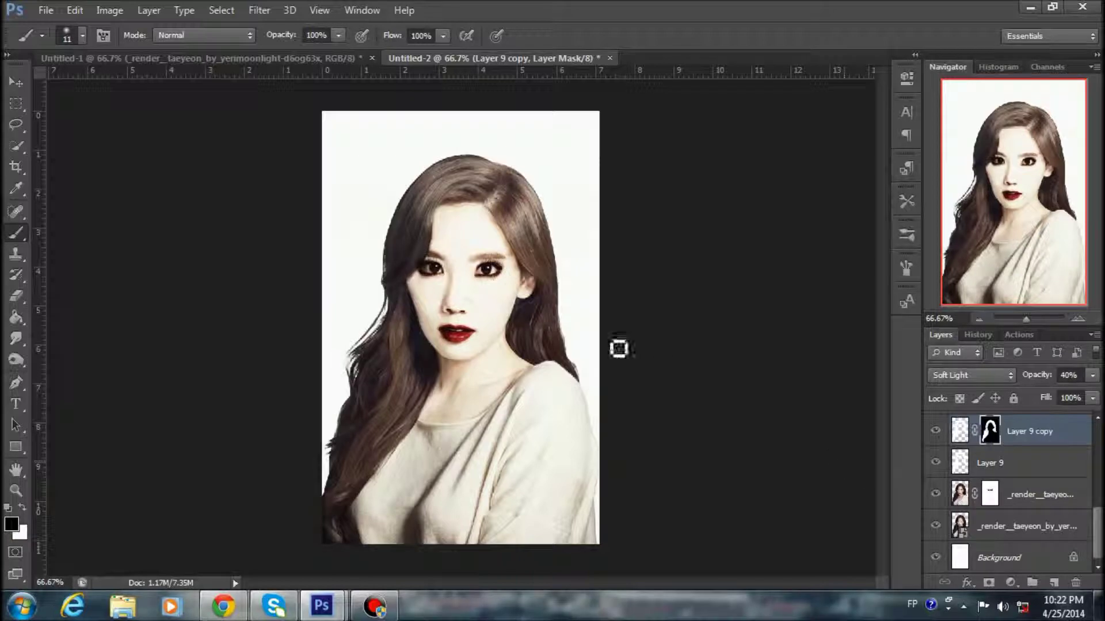
- Zoom to 200% then 300% to inspect the face and eyes, and pick the path tool
left_click(1076, 317)
left_click(1076, 316)
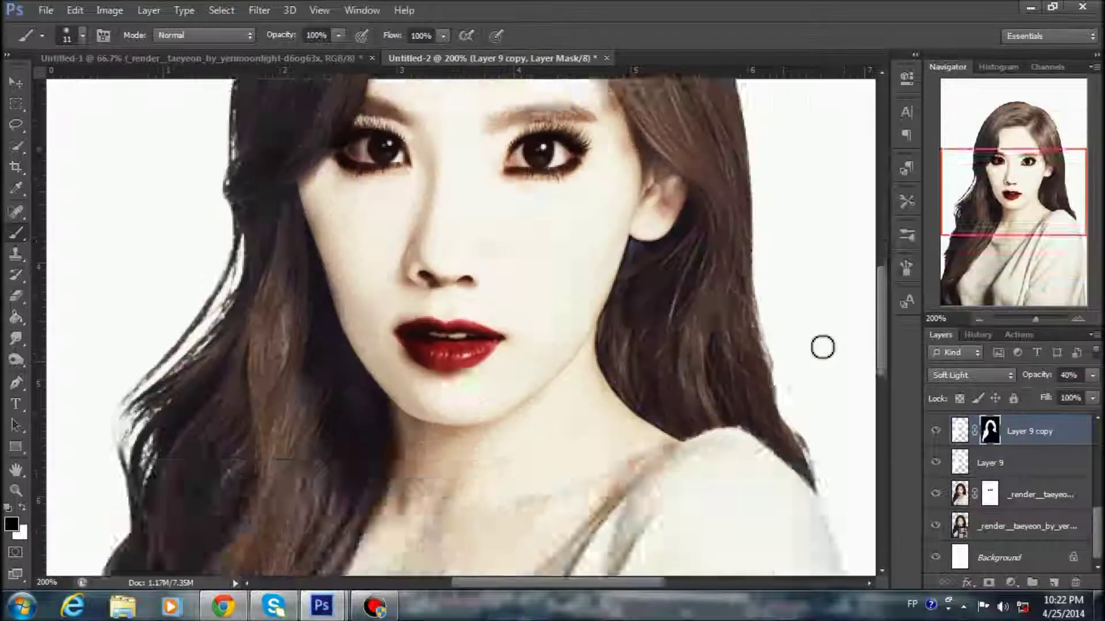
scroll(789, 367, "up", 1)
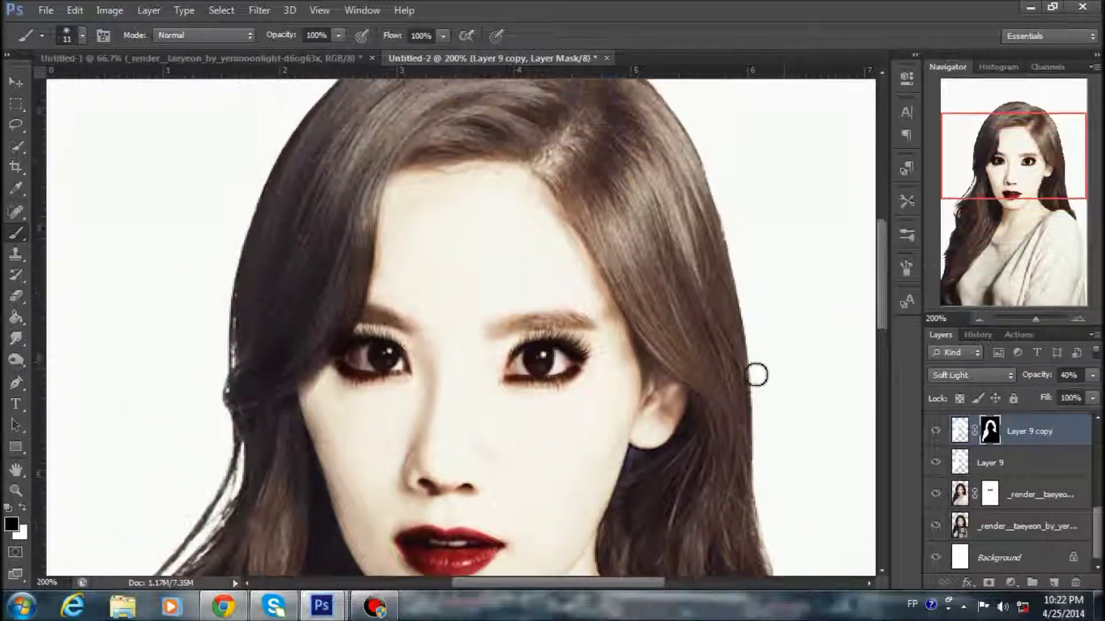
scroll(757, 373, "down", 3)
scroll(409, 503, "down", 1)
scroll(409, 503, "up", 2)
scroll(409, 503, "down", 3)
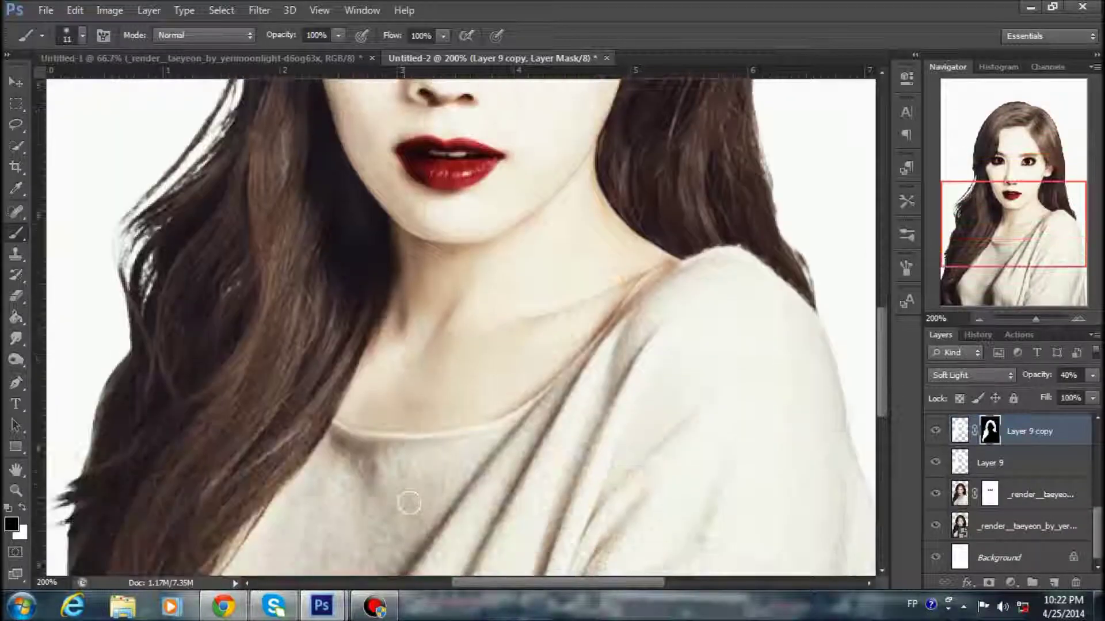
scroll(409, 503, "up", 3)
left_click(1076, 318)
scroll(586, 483, "up", 1)
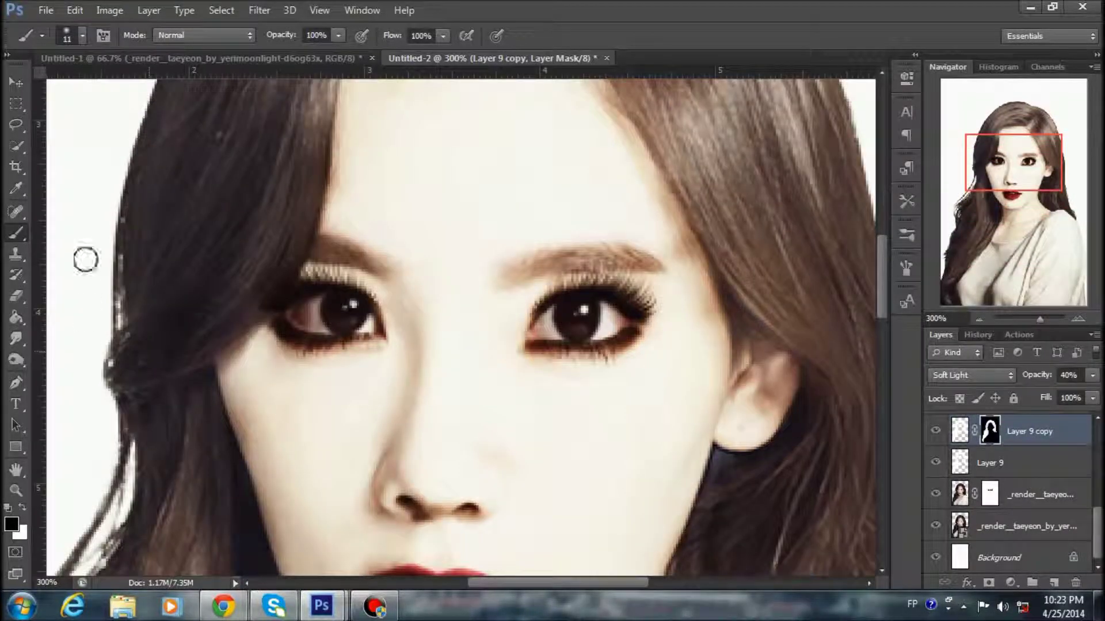
left_click(13, 385)
right_click(1025, 495)
- Duplicate the render layer and turn the iris pen paths into a selection
left_click(716, 123)
left_click(696, 183)
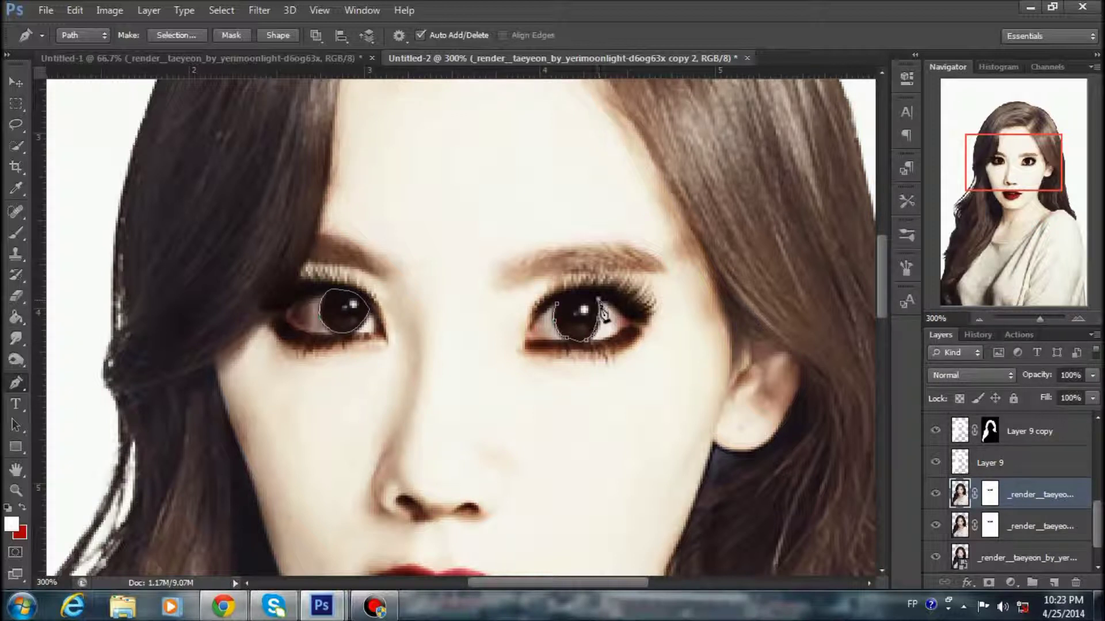
key("ctrl")
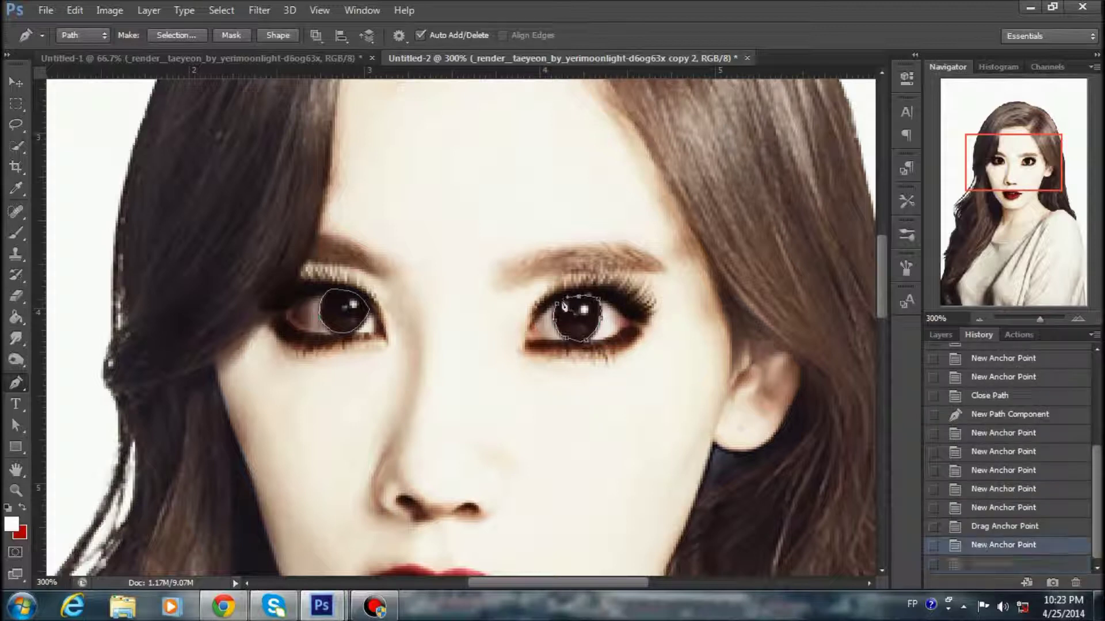
left_click(176, 35)
key("Escape")
left_click(557, 311)
right_click(362, 190)
key("Escape")
left_click(176, 35)
key("Return")
- Tint the irises with Hue/Saturation: Hue about +45, Lightness +11
left_click(110, 10)
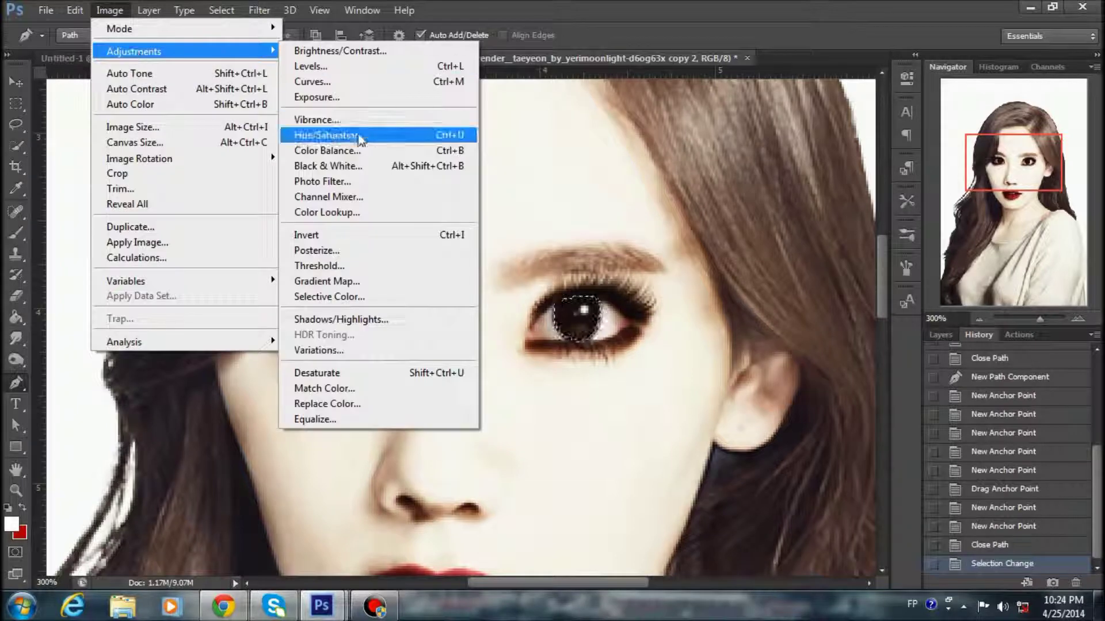
left_click(327, 135)
left_click_drag(916, 268, 836, 261)
left_click_drag(896, 340, 905, 340)
left_click_drag(897, 260, 951, 263)
left_click(1089, 181)
- Adjust the iris Color Balance, re-show the hair-lightening layers, and launch Topaz Clean
left_click(109, 9)
left_click(327, 148)
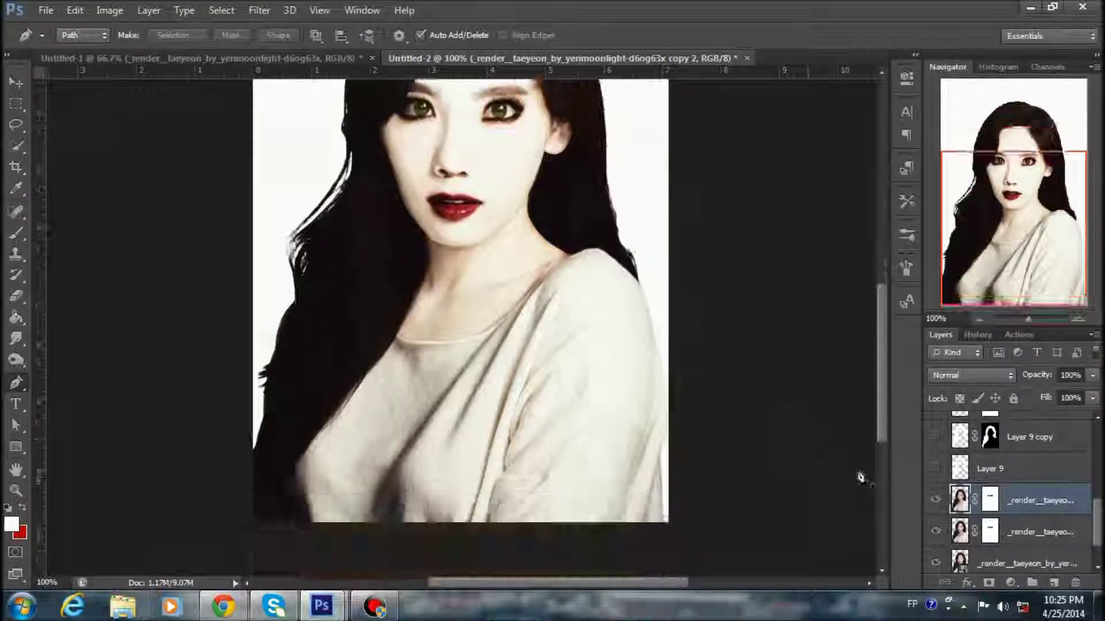
left_click_drag(935, 437, 935, 469)
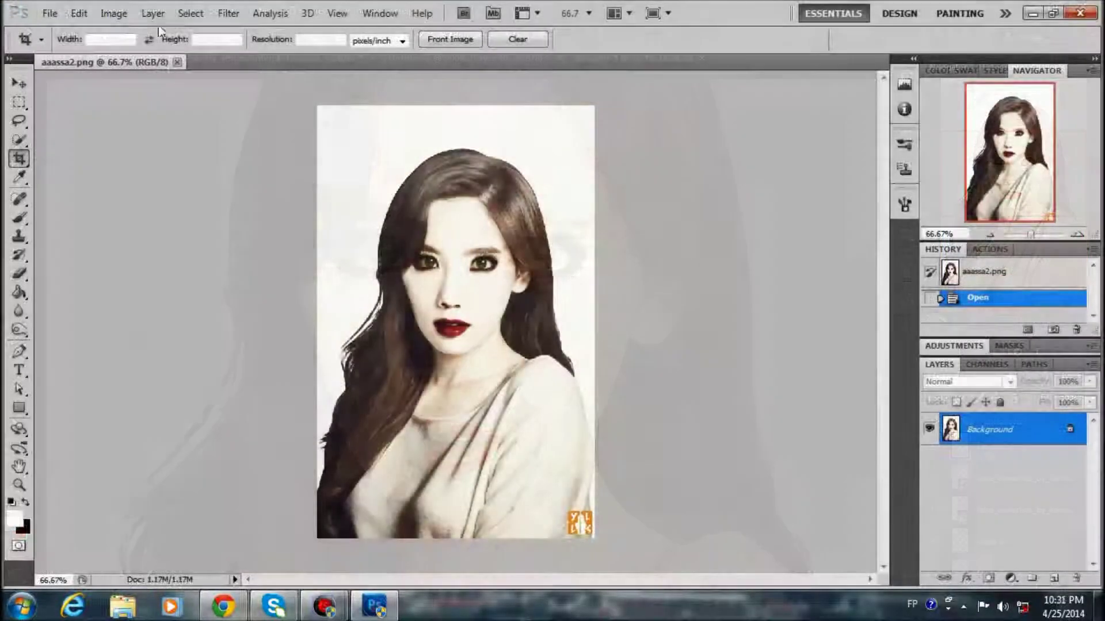
left_click(229, 13)
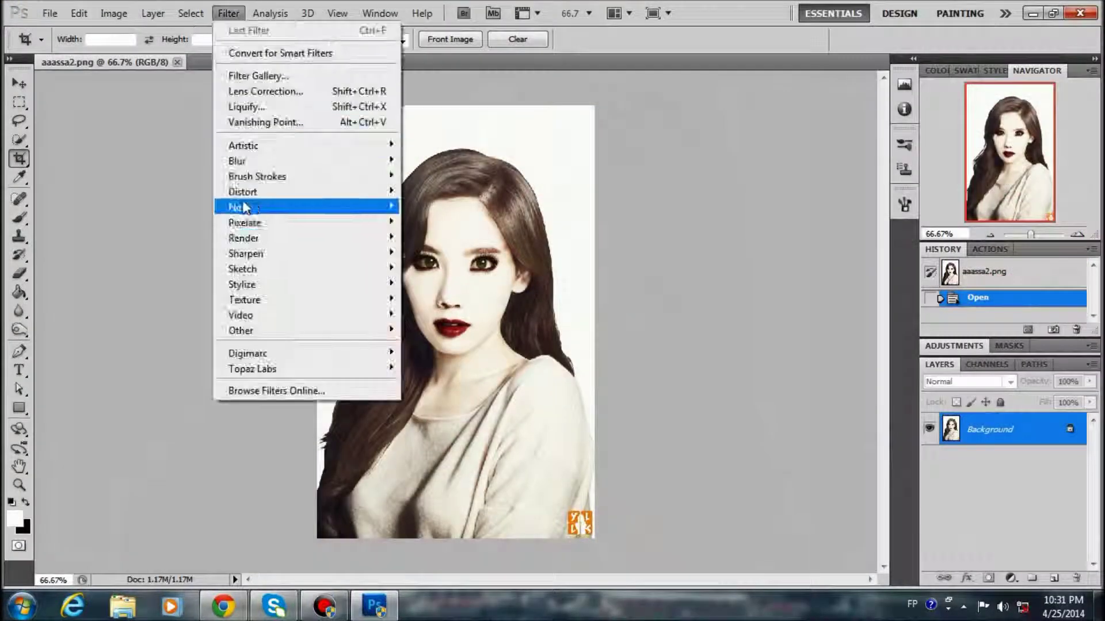
left_click(414, 368)
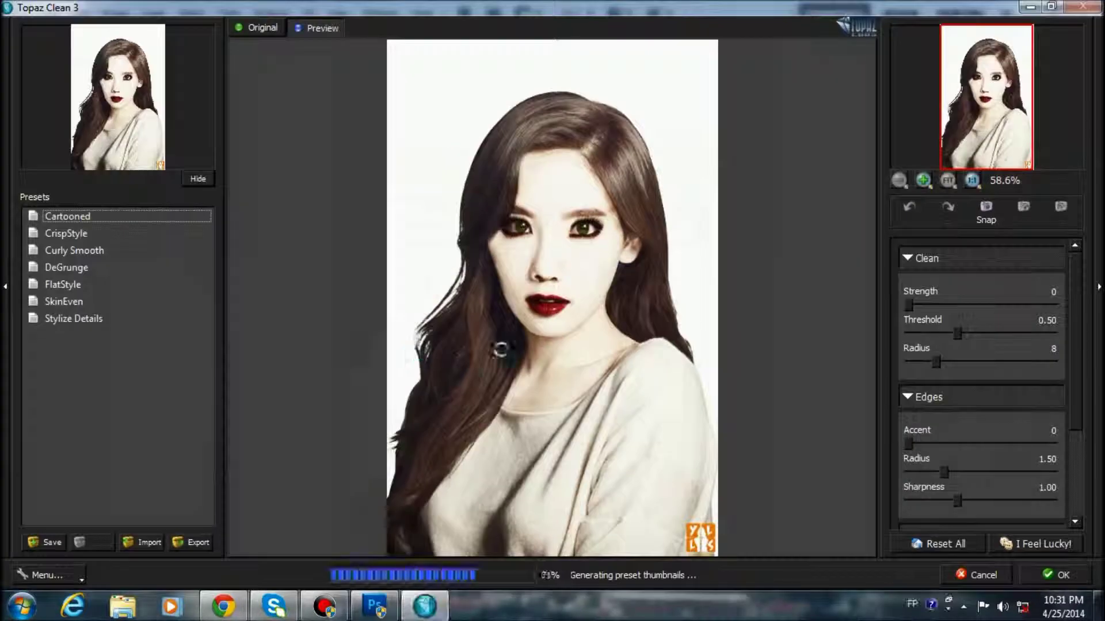
- Apply the Cartooned preset, lower Clean strength to 1, and pan the preview to check
left_click(141, 218)
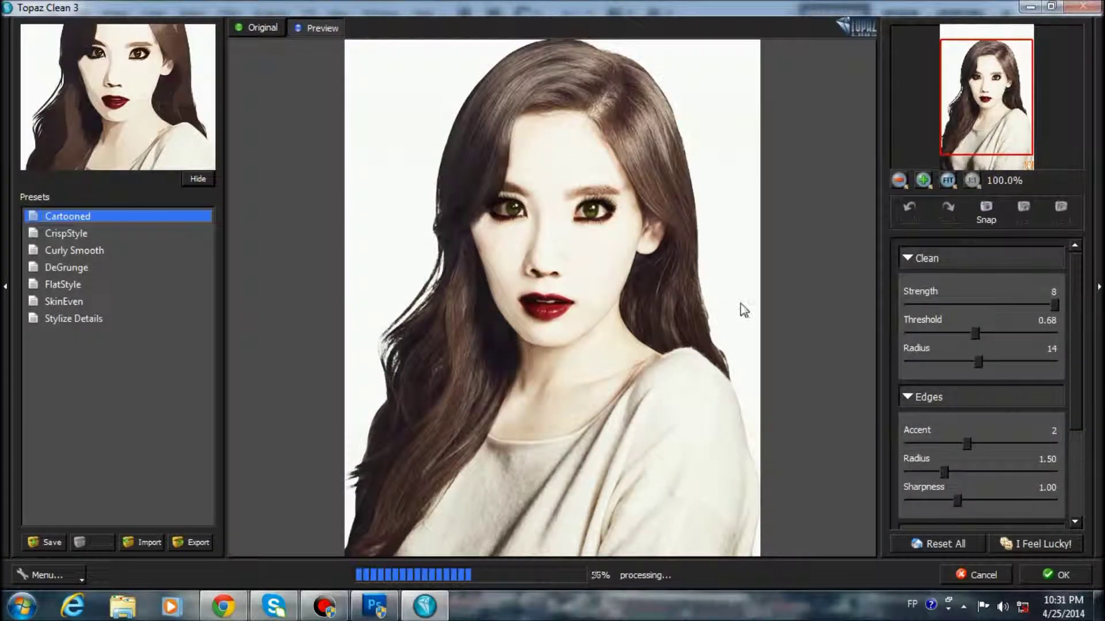
left_click_drag(967, 307, 943, 306)
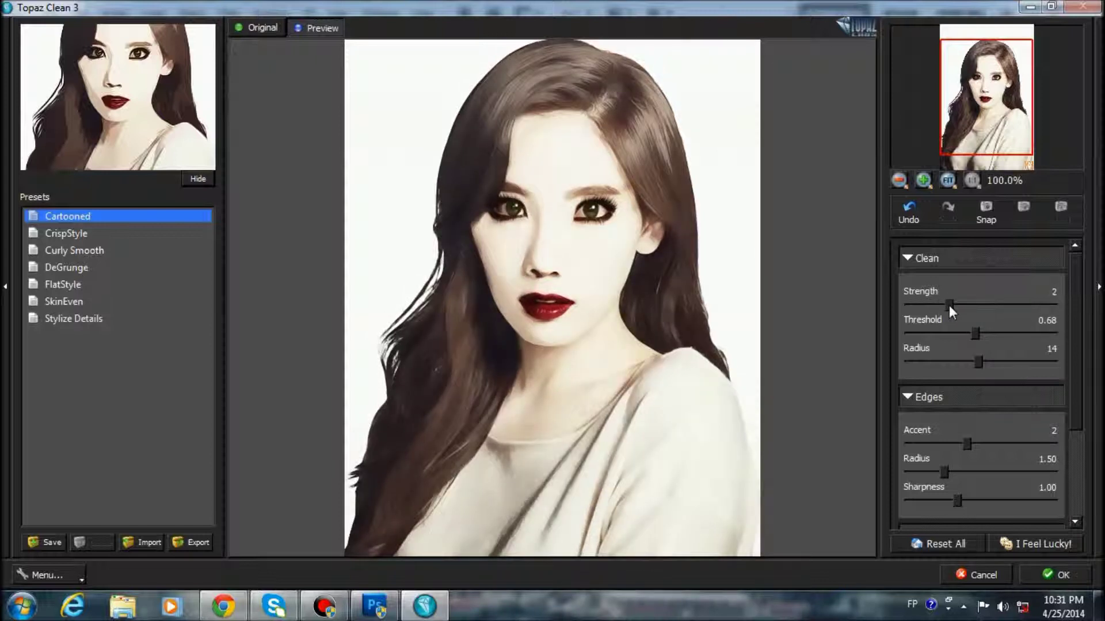
left_click_drag(736, 301, 730, 274)
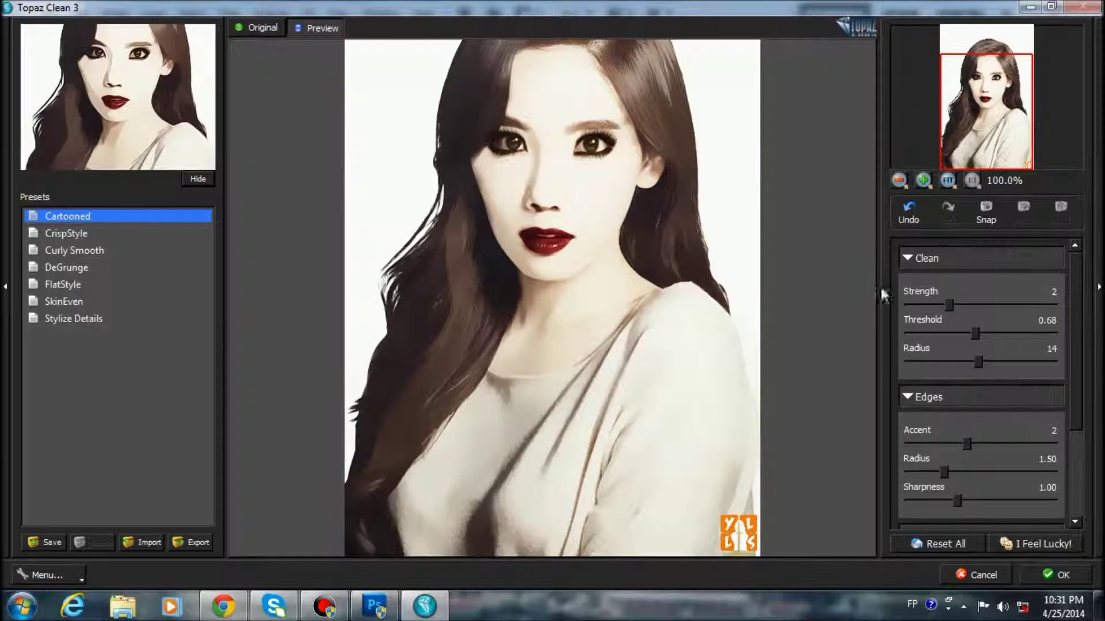
left_click_drag(822, 337, 735, 362)
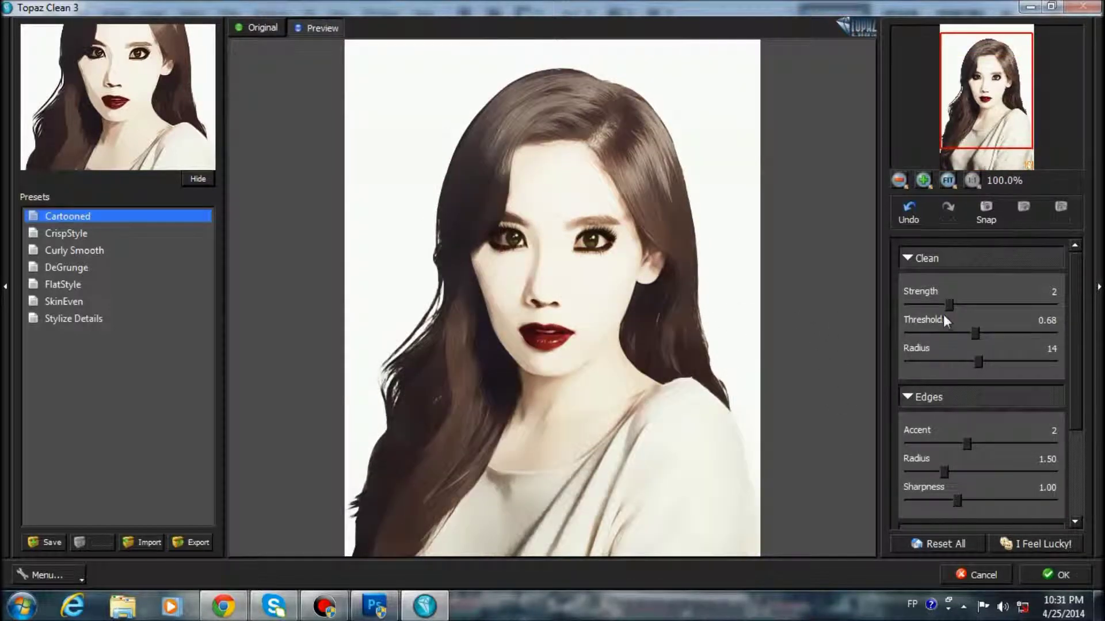